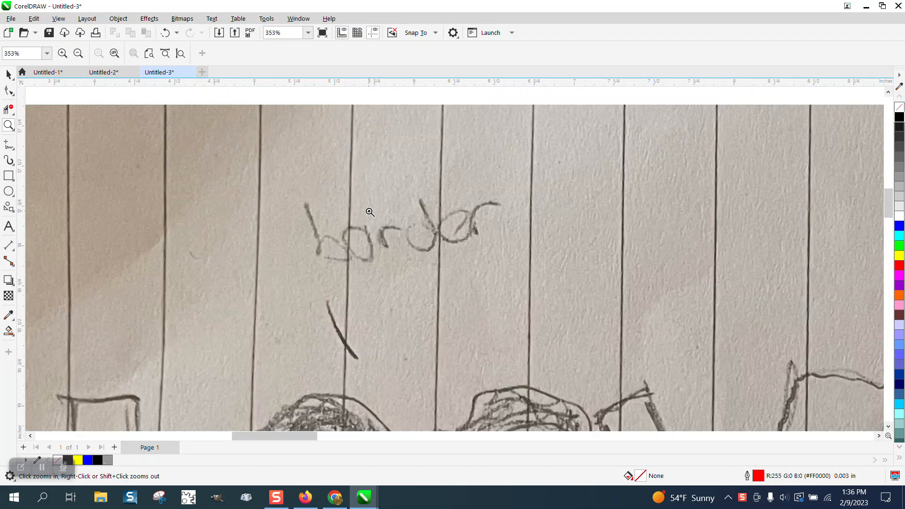
Step: Examine the hand-drawn LOVE sketch and the finished LOVE lettering examples on the page
{"action": "scroll", "coordinate": [364, 217], "scroll_direction": "down", "scroll_amount": 3}
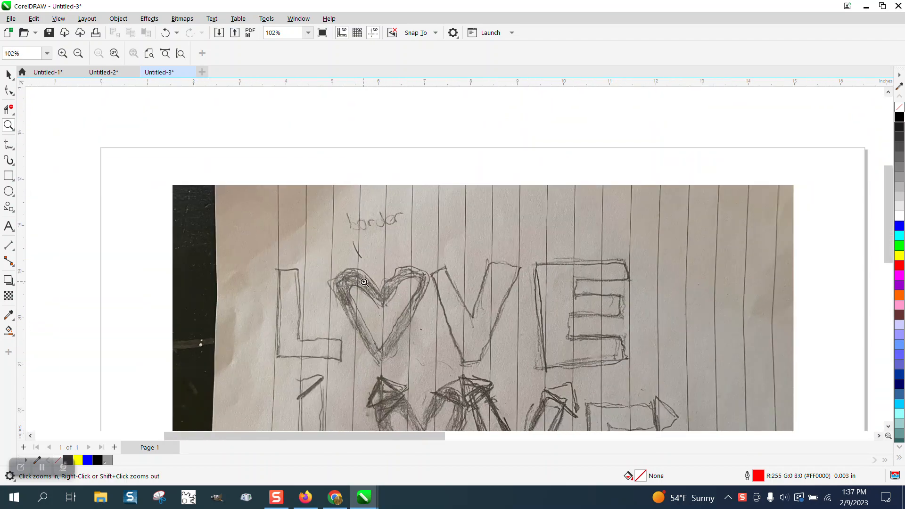
{"action": "scroll", "coordinate": [365, 279], "scroll_direction": "down", "scroll_amount": 2}
{"action": "left_click_drag", "start_coordinate": [578, 285], "coordinate": [835, 363]}
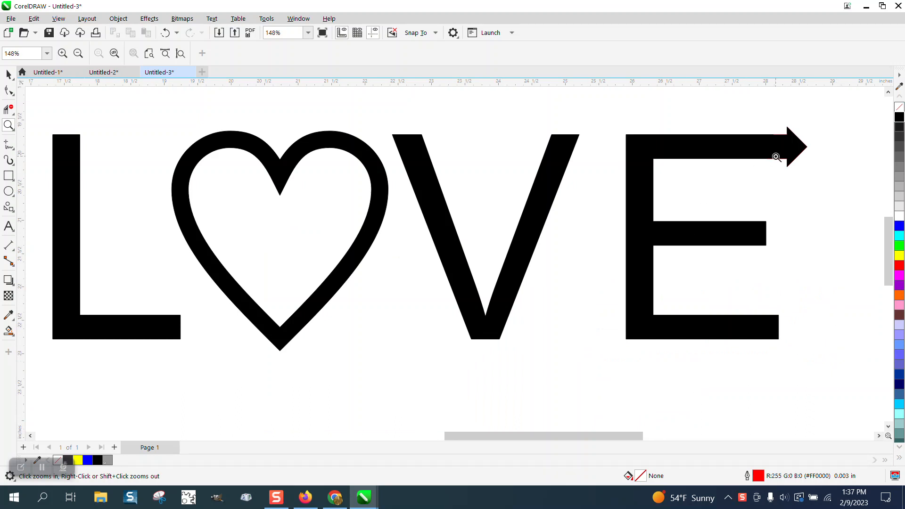
{"action": "scroll", "coordinate": [444, 182], "scroll_direction": "down", "scroll_amount": 1}
{"action": "scroll", "coordinate": [437, 181], "scroll_direction": "down", "scroll_amount": 3}
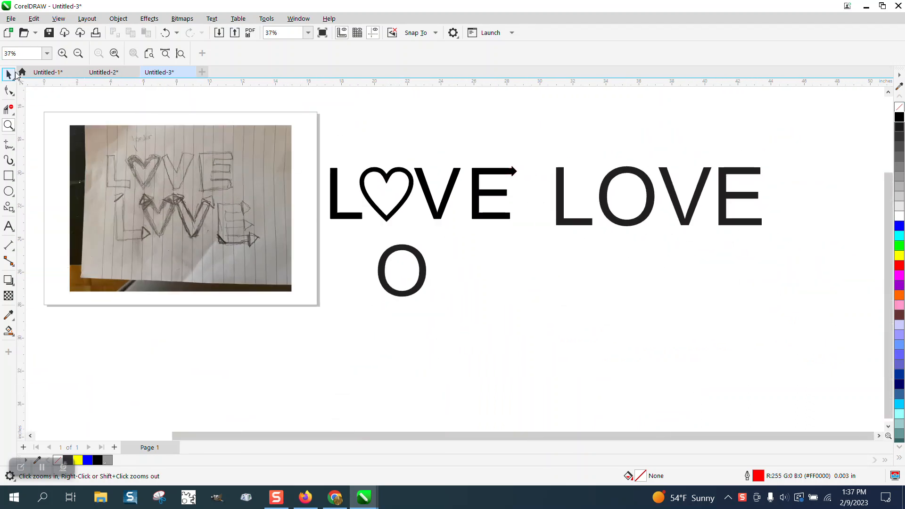
{"action": "left_click", "coordinate": [9, 74]}
{"action": "left_click", "coordinate": [8, 125]}
{"action": "mouse_move", "coordinate": [105, 191]}
{"action": "left_mouse_down"}
{"action": "mouse_move", "coordinate": [210, 238]}
{"action": "mouse_move", "coordinate": [274, 252]}
{"action": "left_mouse_up"}
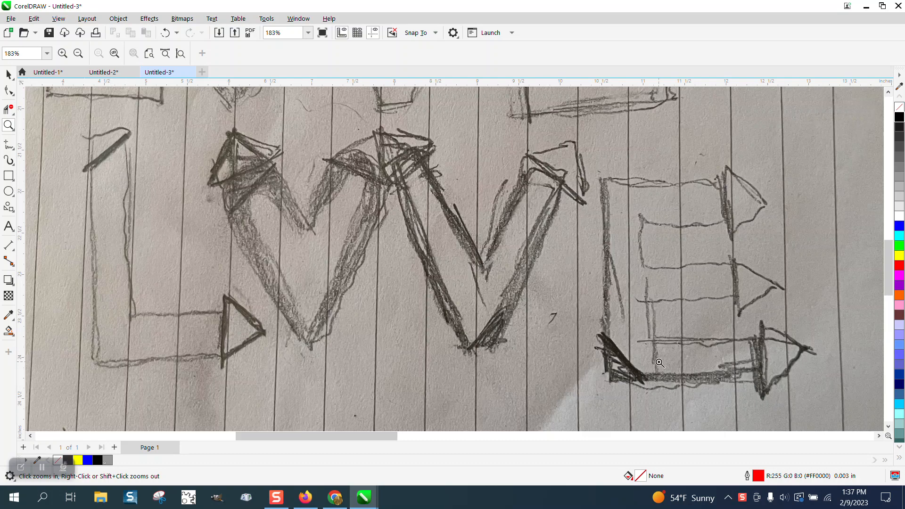
{"action": "right_click", "coordinate": [541, 333]}
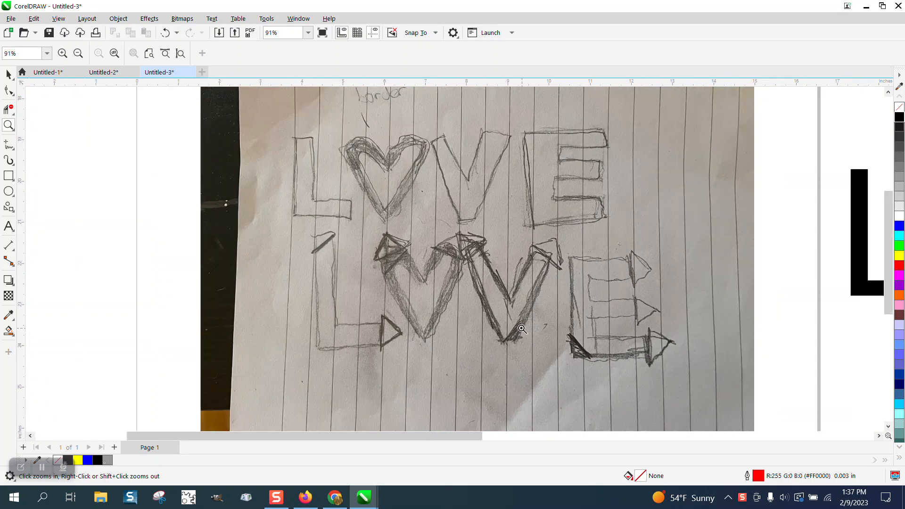
{"action": "scroll", "coordinate": [520, 327], "scroll_direction": "down", "scroll_amount": 7}
{"action": "scroll", "coordinate": [743, 266], "scroll_direction": "down", "scroll_amount": 1}
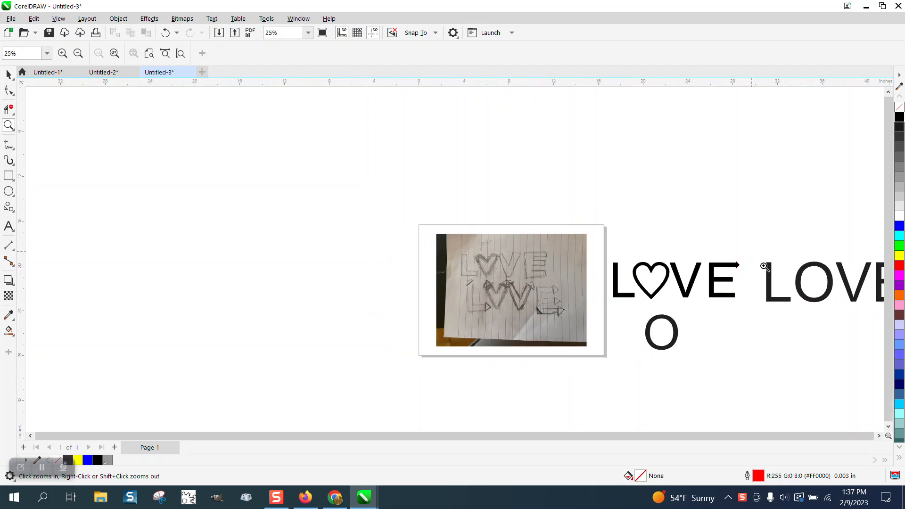
{"action": "left_click_drag", "start_coordinate": [752, 253], "coordinate": [842, 320]}
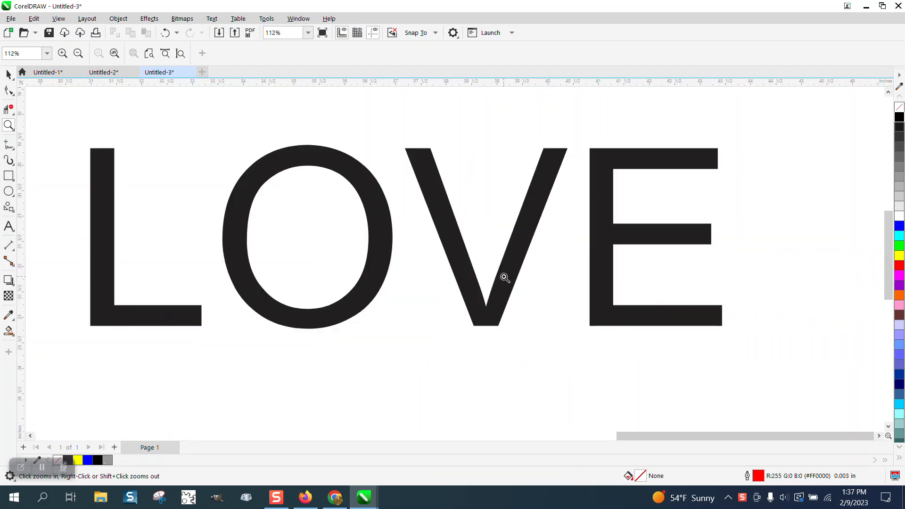
Step: Move the O of the LOVE text down below the word with the Shape tool
{"action": "left_click", "coordinate": [8, 74]}
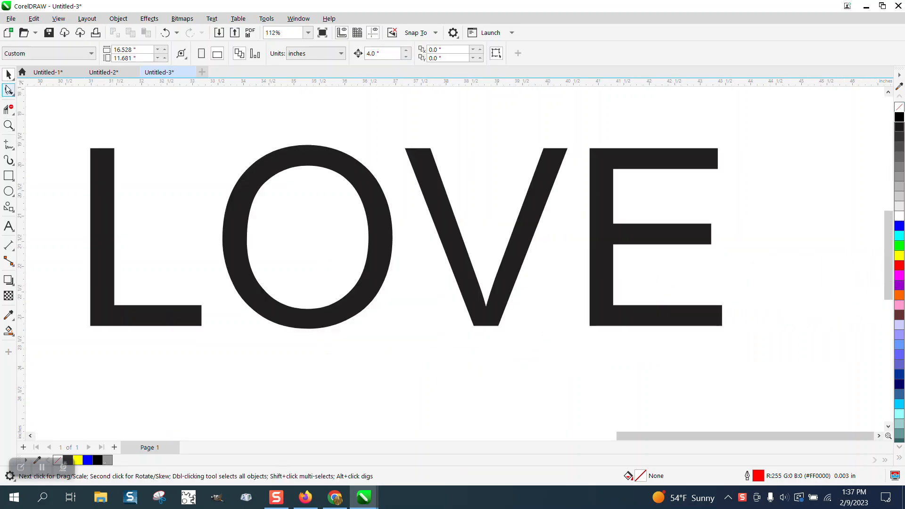
{"action": "left_click", "coordinate": [9, 89]}
{"action": "left_click", "coordinate": [284, 326]}
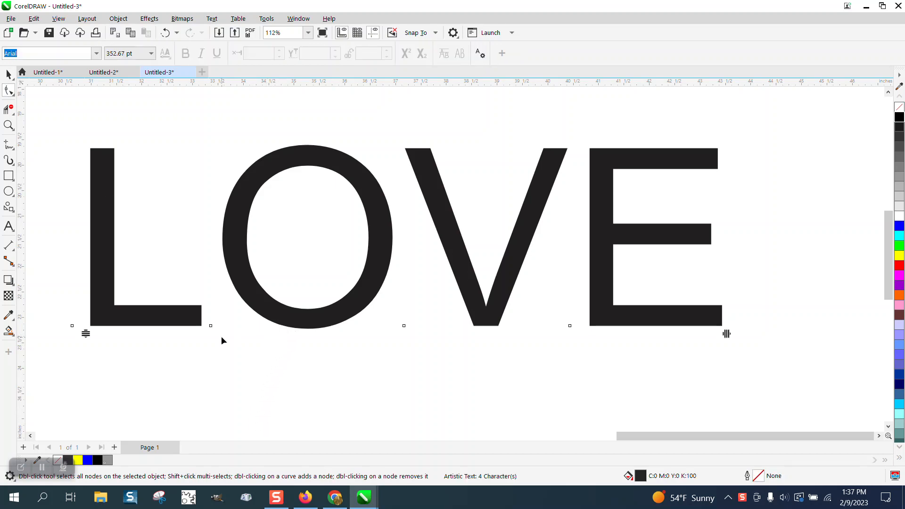
{"action": "left_click_drag", "start_coordinate": [210, 326], "coordinate": [260, 424]}
{"action": "scroll", "coordinate": [215, 389], "scroll_direction": "down", "scroll_amount": 2}
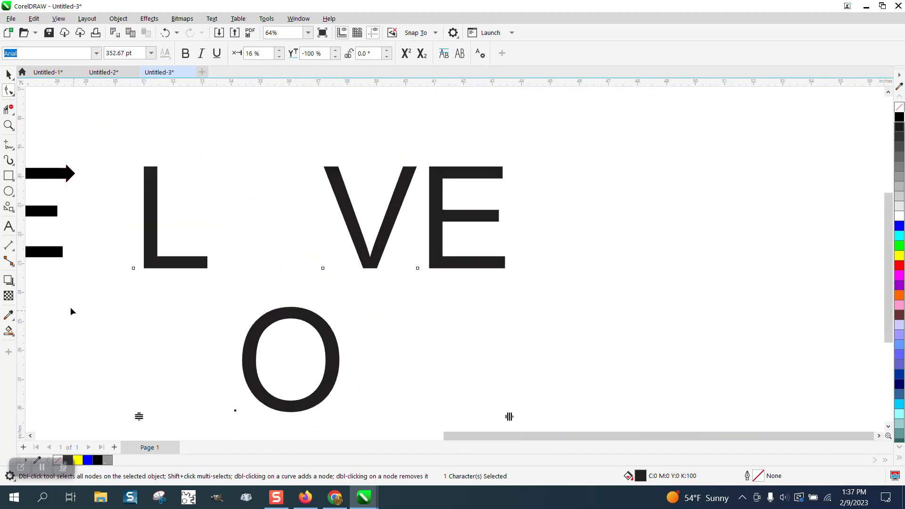
Step: Draw a heart common shape about 3.6 in wide in the gap left by the O
{"action": "left_click", "coordinate": [8, 74]}
{"action": "left_click", "coordinate": [15, 212]}
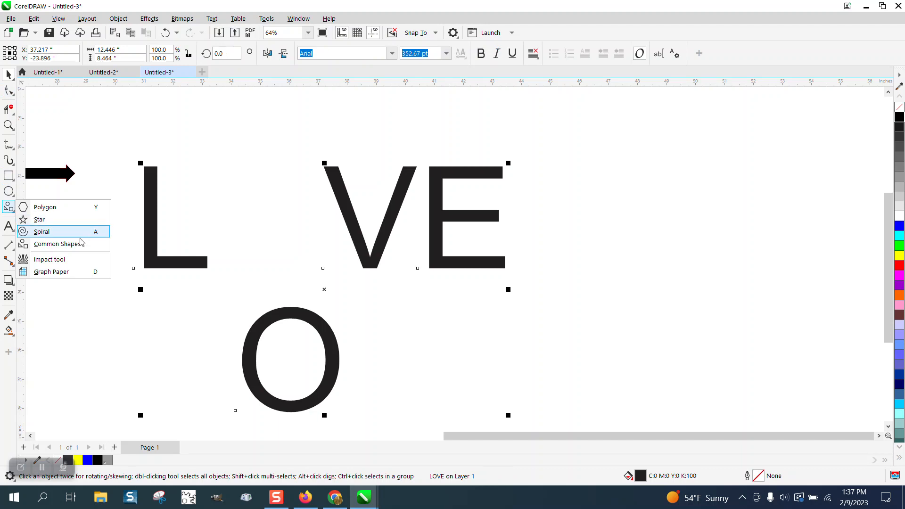
{"action": "left_click", "coordinate": [66, 244]}
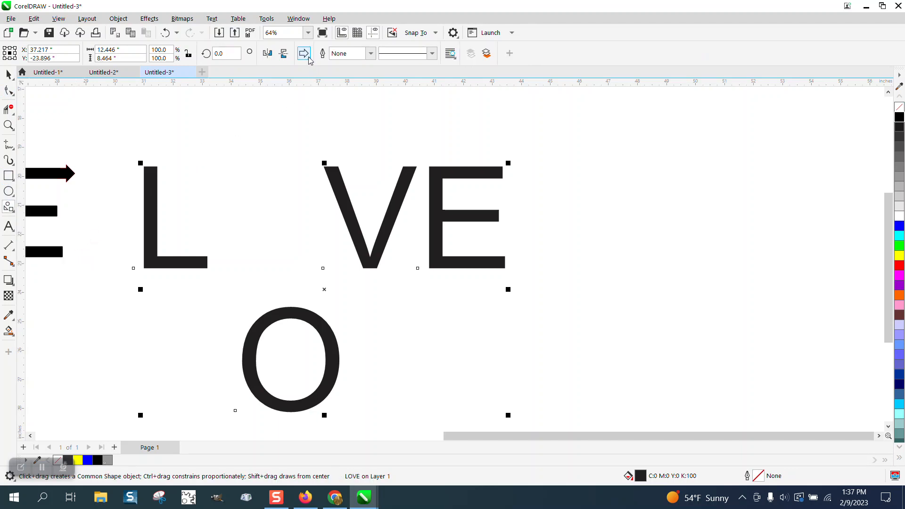
{"action": "left_click", "coordinate": [304, 53]}
{"action": "left_click", "coordinate": [372, 99]}
{"action": "left_click_drag", "start_coordinate": [312, 164], "coordinate": [247, 267]}
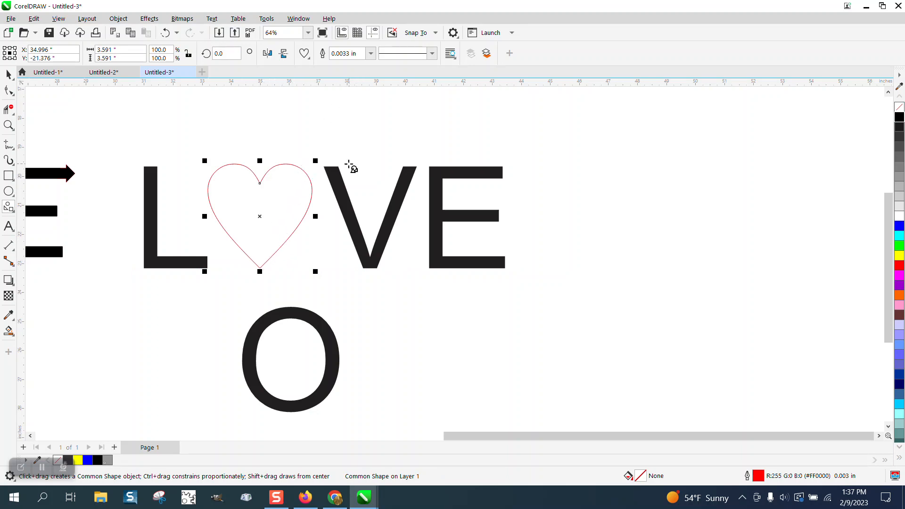
Step: Set the heart's outline width to 0.333 in and its outline colour to black
{"action": "left_click", "coordinate": [371, 53]}
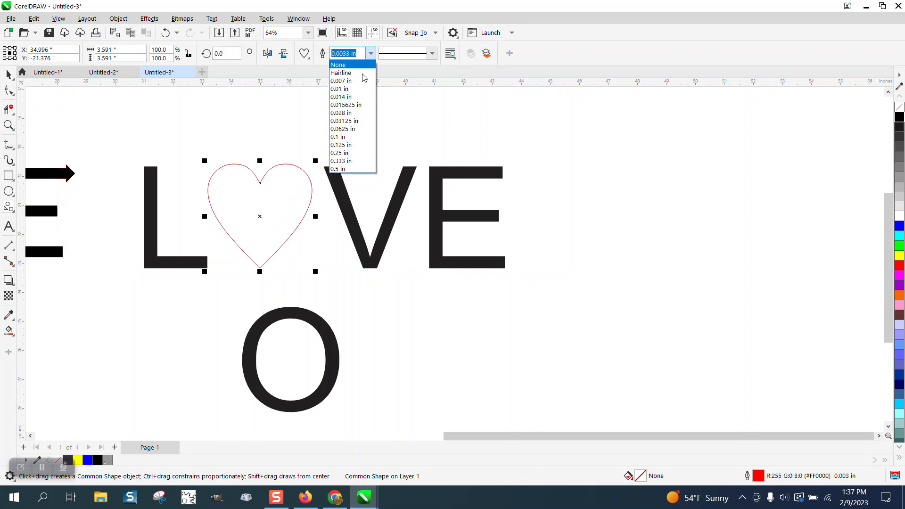
{"action": "left_click", "coordinate": [348, 161]}
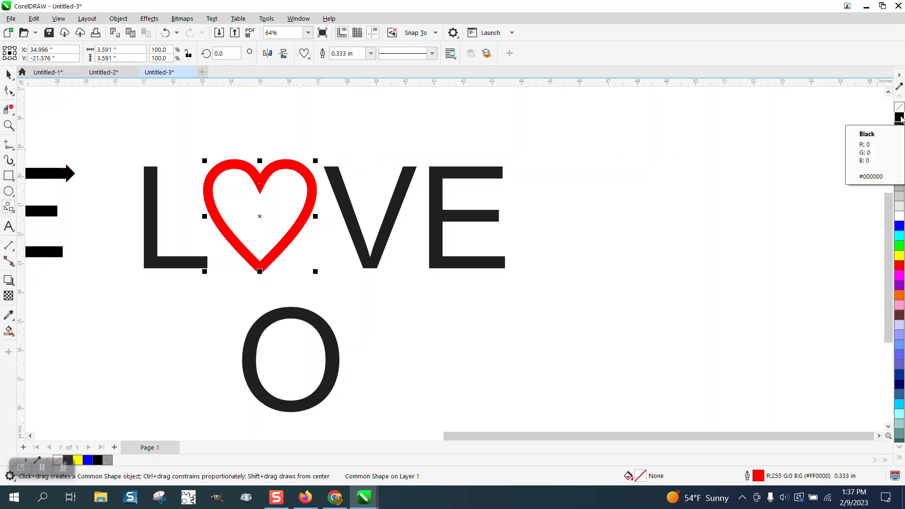
{"action": "right_click", "coordinate": [899, 117]}
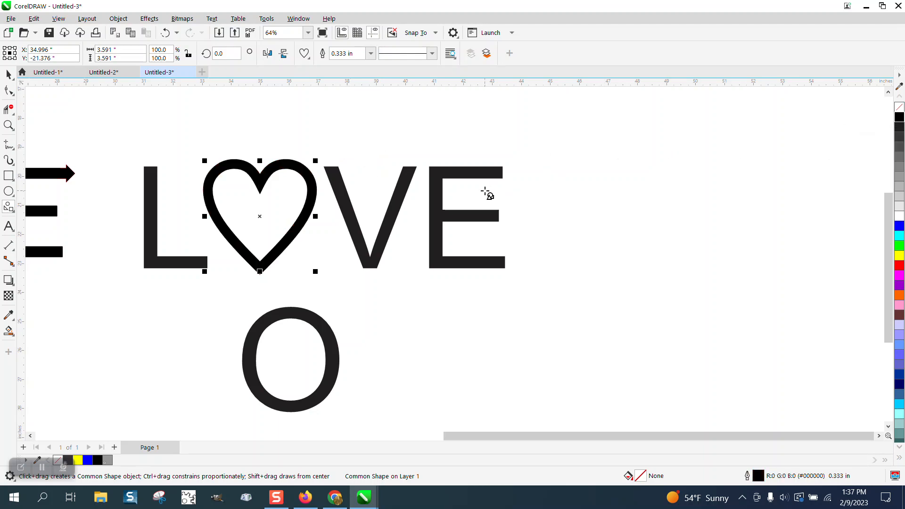
Step: Break the LOVE text apart into separate letters
{"action": "left_click", "coordinate": [9, 74]}
{"action": "left_click", "coordinate": [142, 176]}
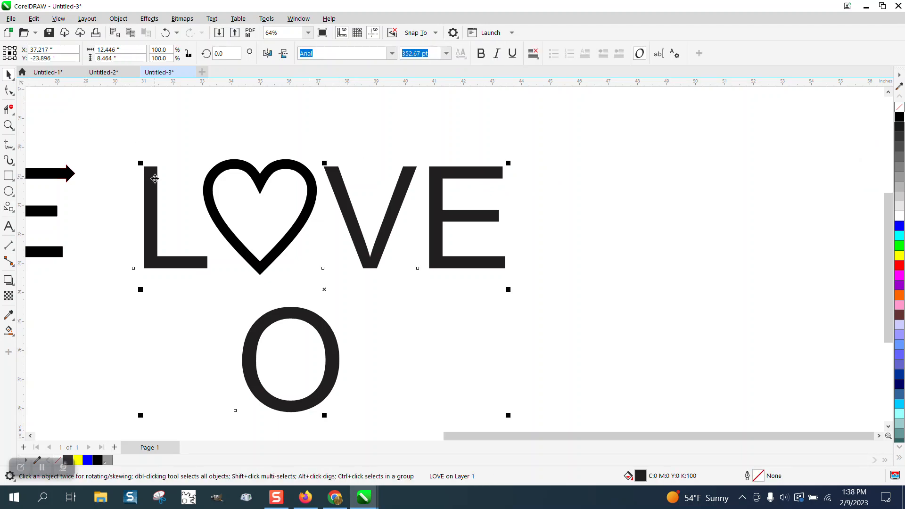
{"action": "left_click", "coordinate": [118, 19]}
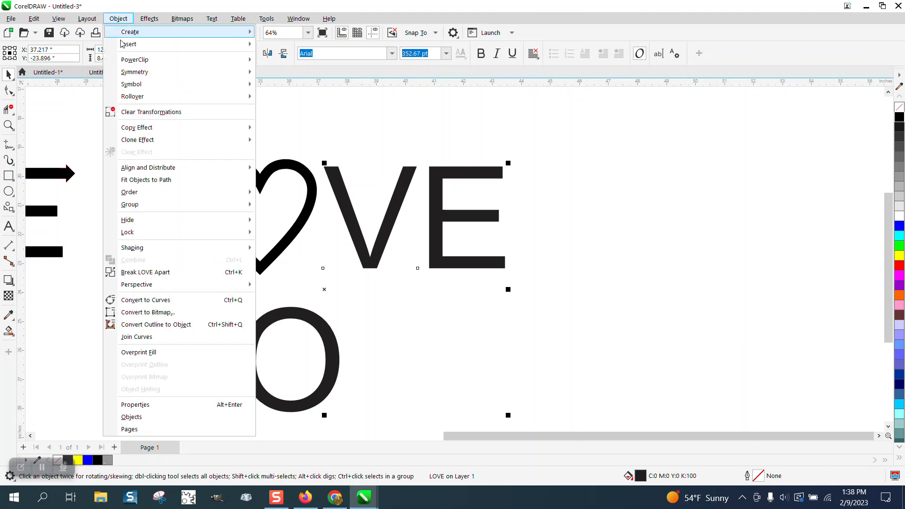
{"action": "left_click", "coordinate": [136, 272]}
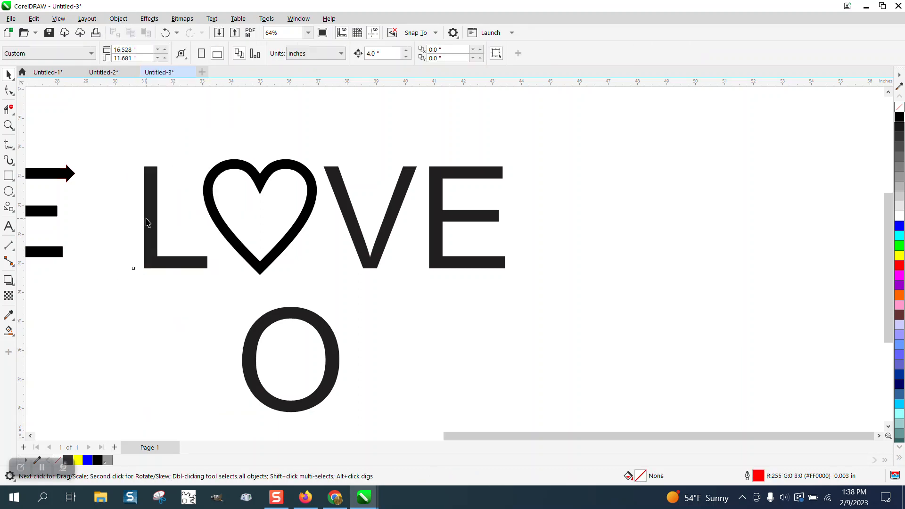
Step: Convert the heart's outline to an object
{"action": "left_click", "coordinate": [147, 222]}
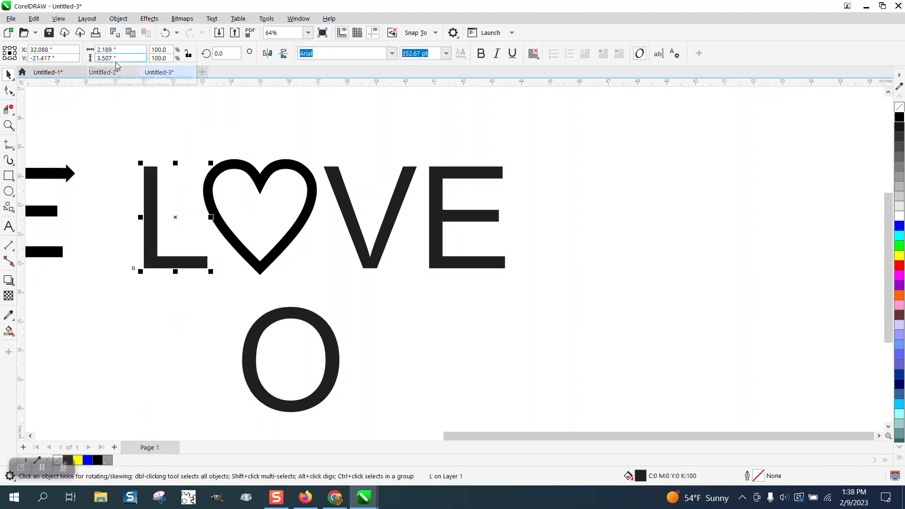
{"action": "left_click", "coordinate": [233, 167]}
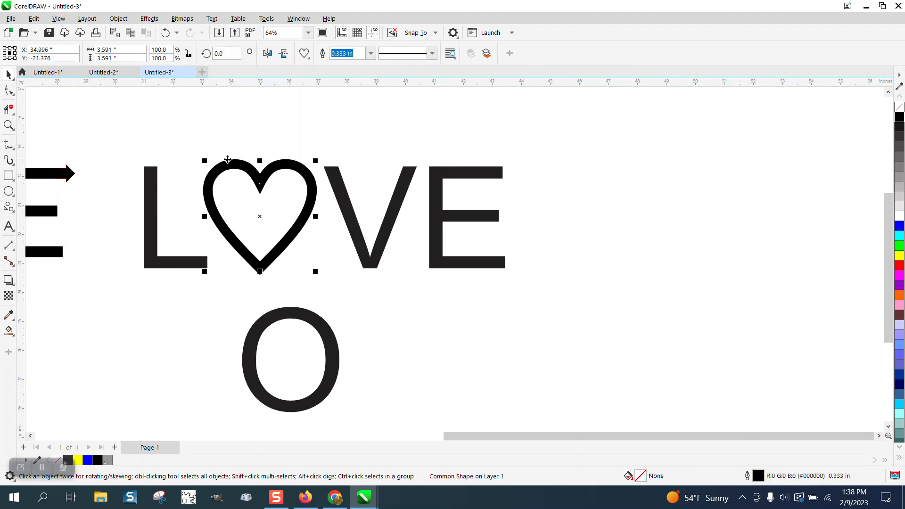
{"action": "left_click", "coordinate": [119, 19]}
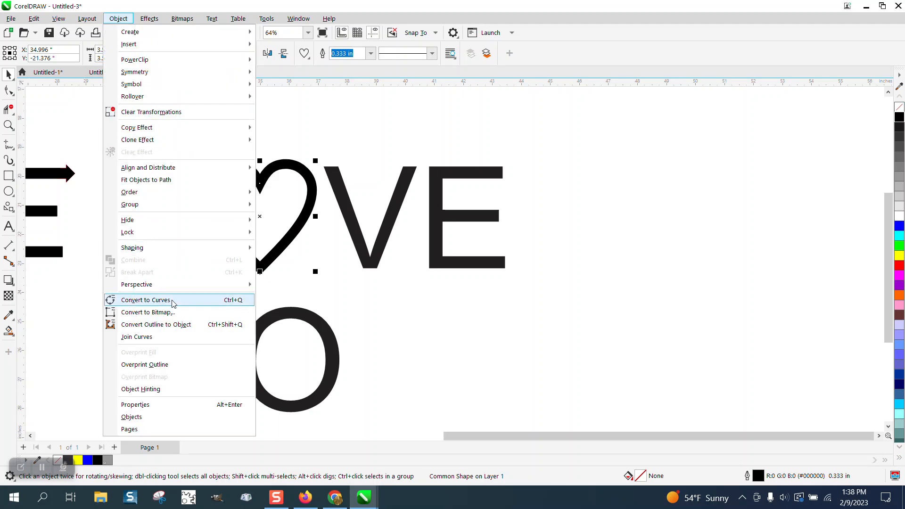
{"action": "left_click", "coordinate": [178, 325]}
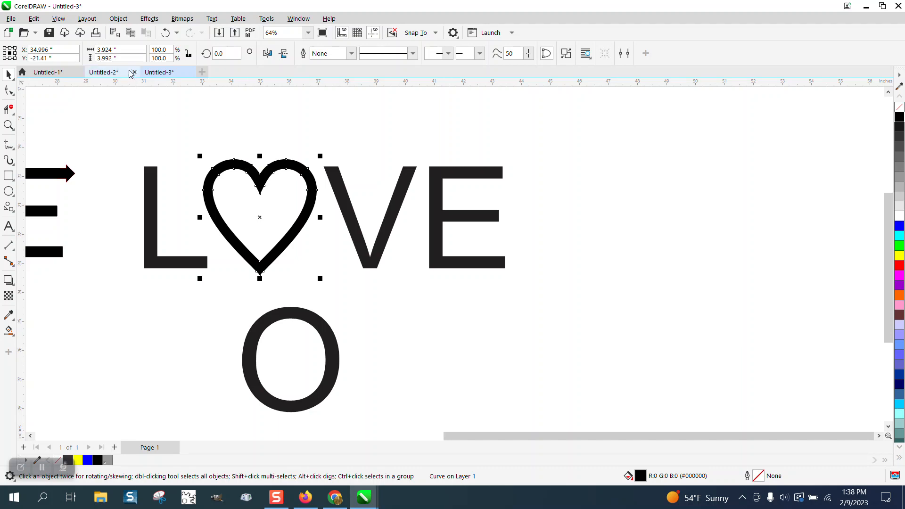
Step: Set the heart's height to 3.5 in, scaling it proportionally
{"action": "left_click", "coordinate": [187, 55]}
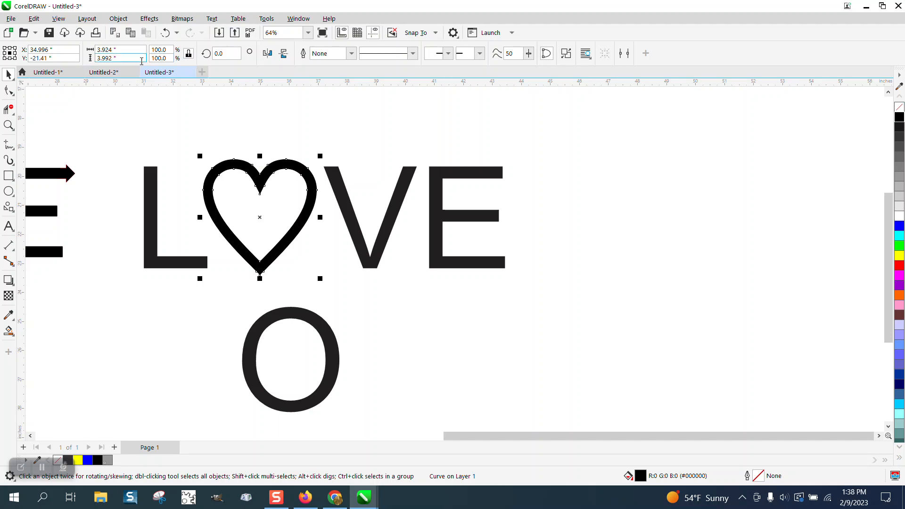
{"action": "double_click", "coordinate": [127, 60]}
{"action": "type", "text": "3.5"}
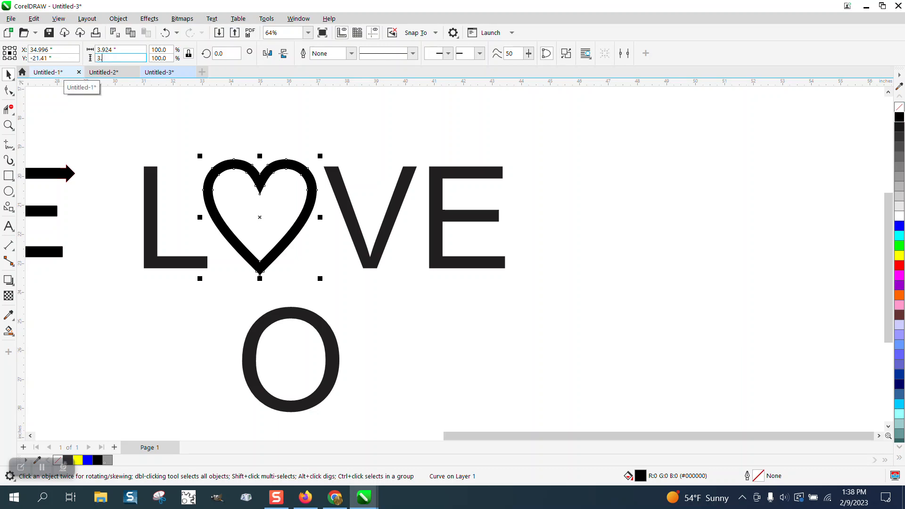
{"action": "key", "text": "Return"}
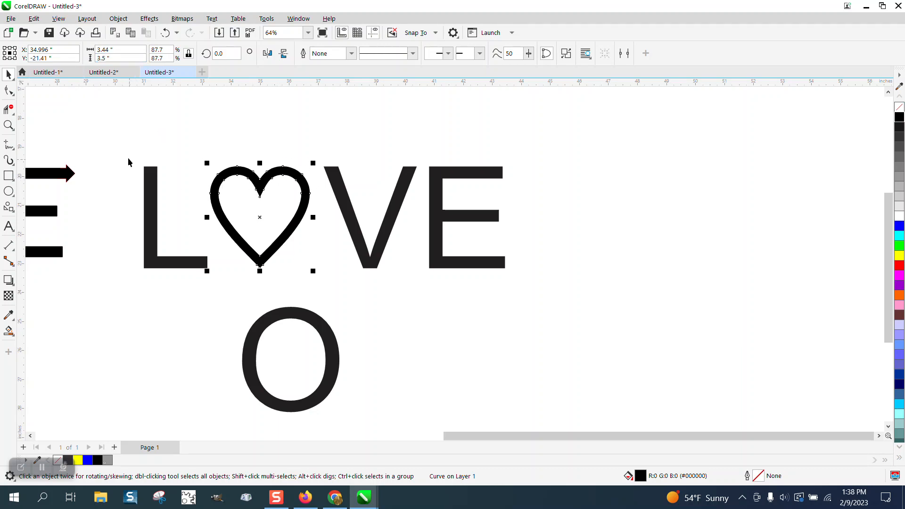
{"action": "left_click_drag", "start_coordinate": [123, 155], "coordinate": [538, 304]}
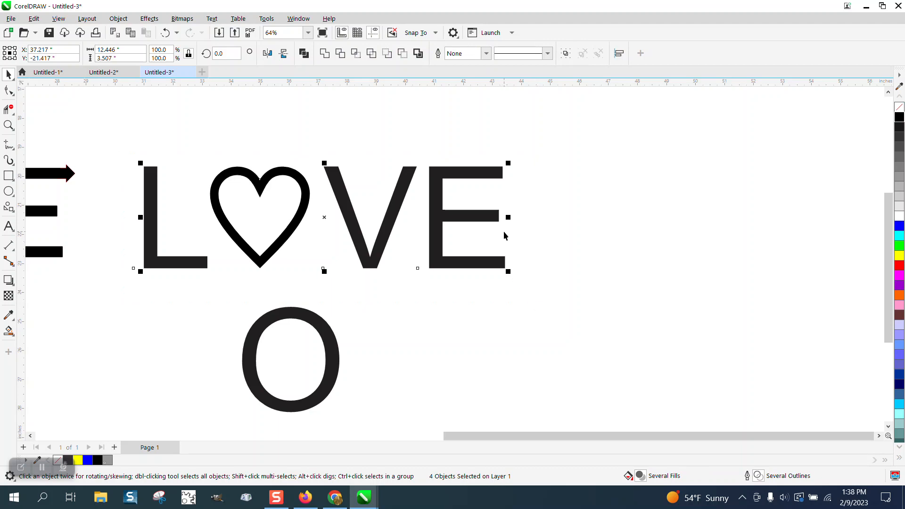
{"action": "left_click", "coordinate": [353, 138]}
{"action": "scroll", "coordinate": [353, 138], "scroll_direction": "down", "scroll_amount": 1}
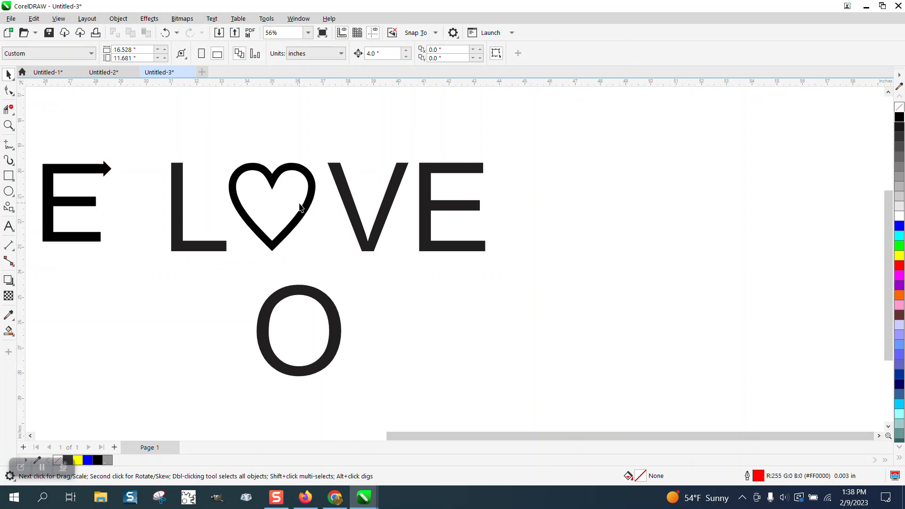
Step: Select the heart, L, V and E one at a time to check their sizes
{"action": "left_click", "coordinate": [309, 208]}
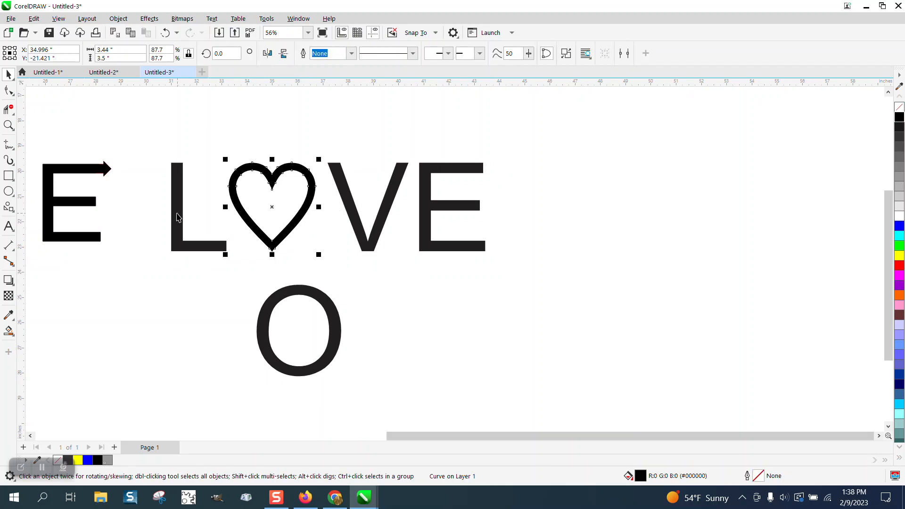
{"action": "left_click", "coordinate": [178, 217]}
{"action": "left_click", "coordinate": [357, 221]}
{"action": "left_click", "coordinate": [421, 226]}
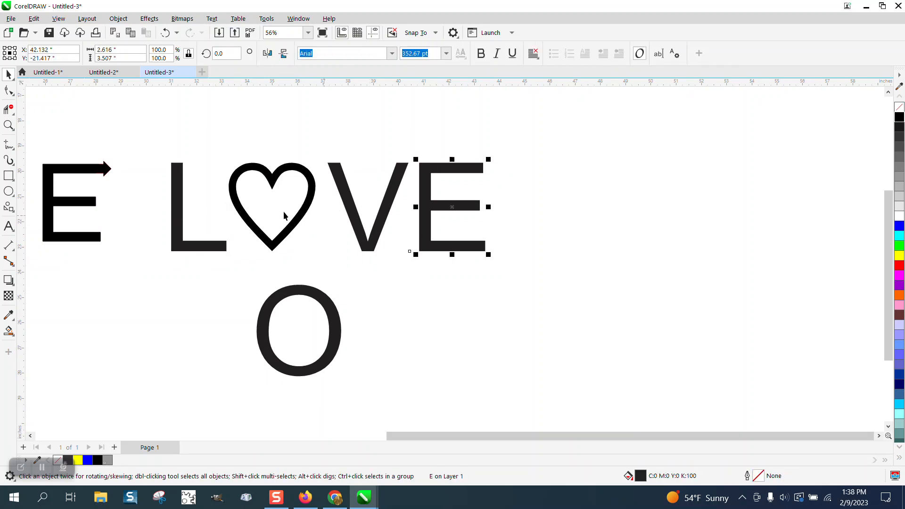
Step: Distribute the L, heart, V and E evenly along the horizontal with Align and Distribute
{"action": "left_click_drag", "start_coordinate": [154, 153], "coordinate": [531, 279]}
{"action": "left_click", "coordinate": [299, 19]}
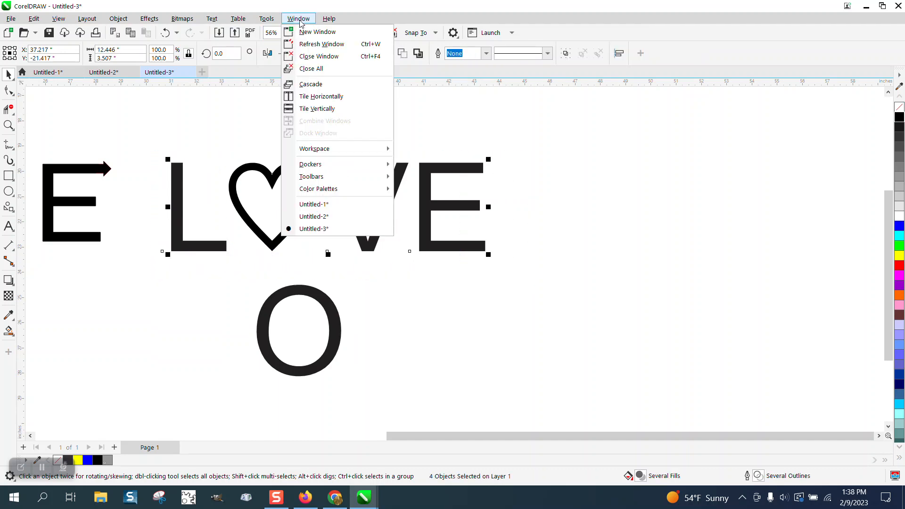
{"action": "mouse_move", "coordinate": [313, 164]}
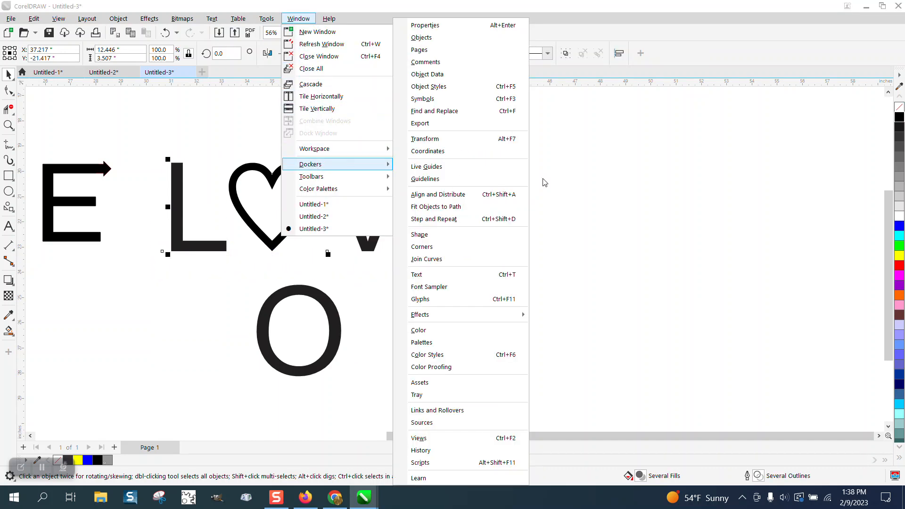
{"action": "left_click", "coordinate": [443, 196]}
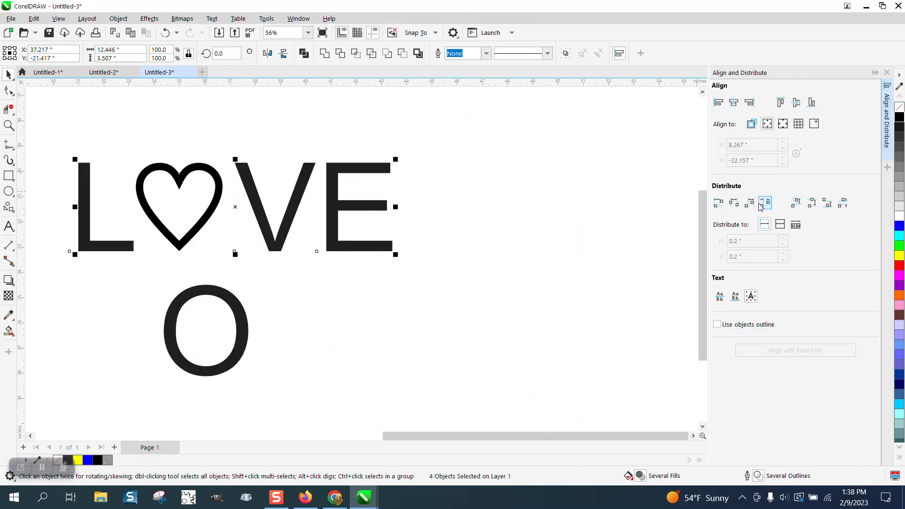
{"action": "left_click", "coordinate": [764, 206]}
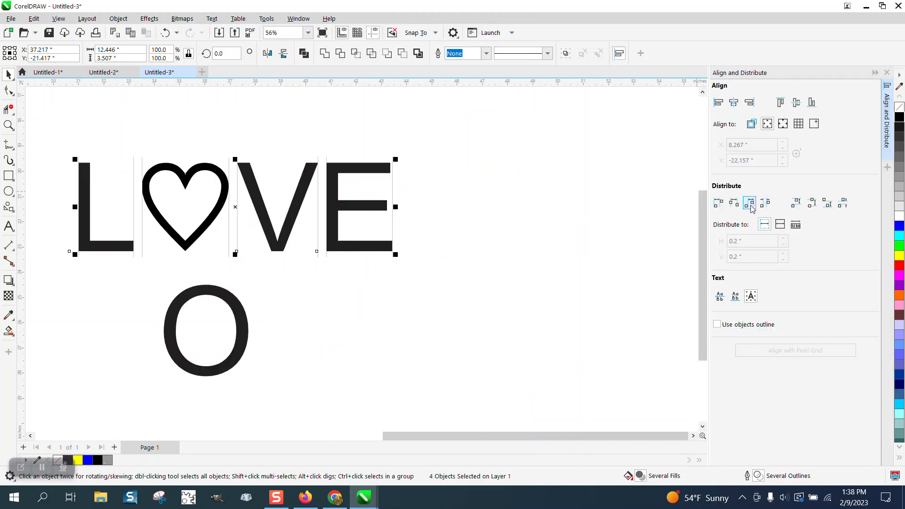
{"action": "left_click", "coordinate": [749, 203]}
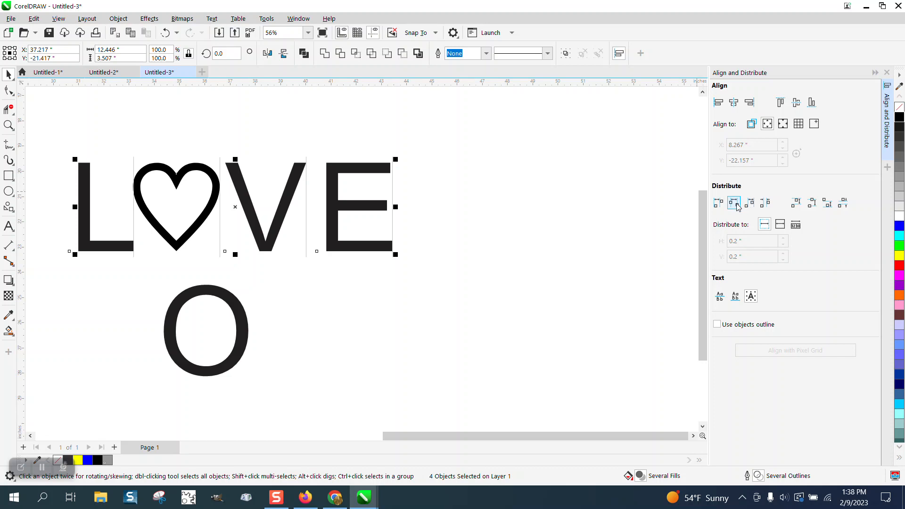
Step: Select the L, heart, V and E together and remove their fill so only outlines remain
{"action": "left_click", "coordinate": [750, 205]}
{"action": "left_click", "coordinate": [750, 204]}
{"action": "left_click", "coordinate": [58, 132]}
{"action": "left_click_drag", "start_coordinate": [52, 148], "coordinate": [452, 263]}
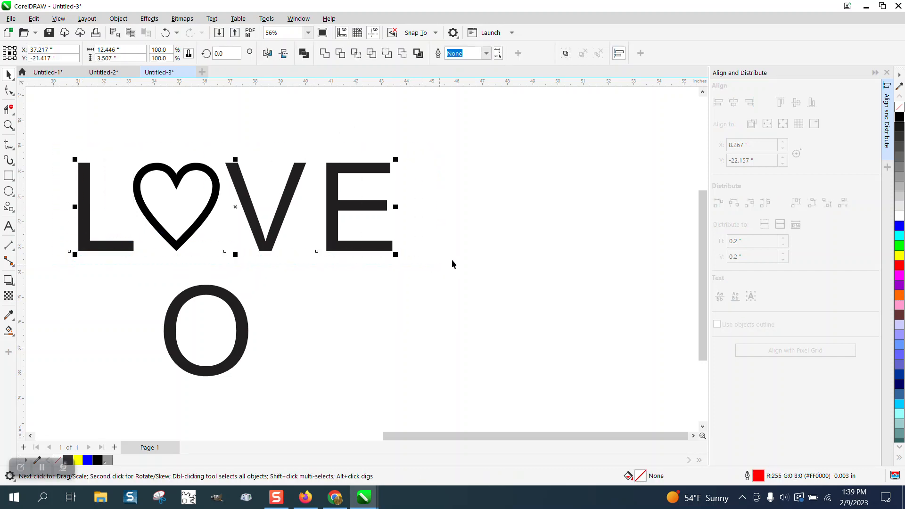
{"action": "left_click", "coordinate": [899, 108]}
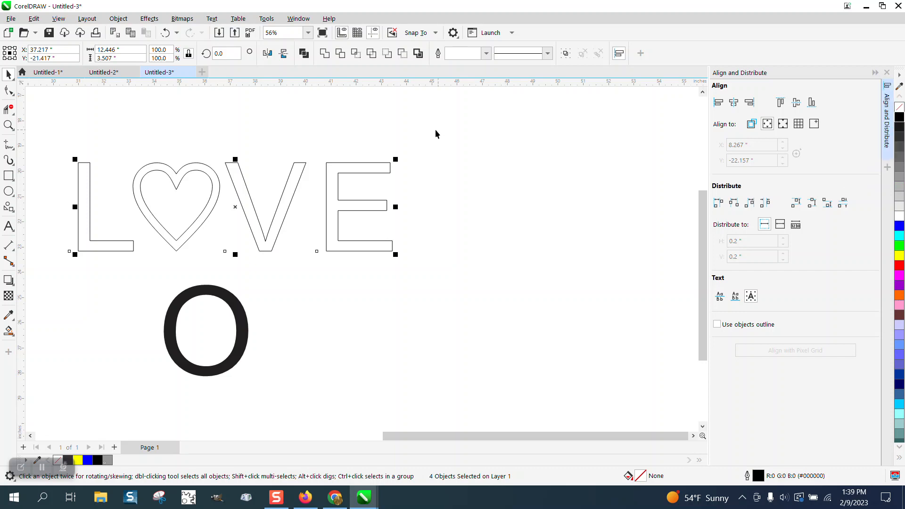
Step: Delete the standalone O letter below the word
{"action": "scroll", "coordinate": [420, 148], "scroll_direction": "down", "scroll_amount": 2}
{"action": "left_click", "coordinate": [283, 277]}
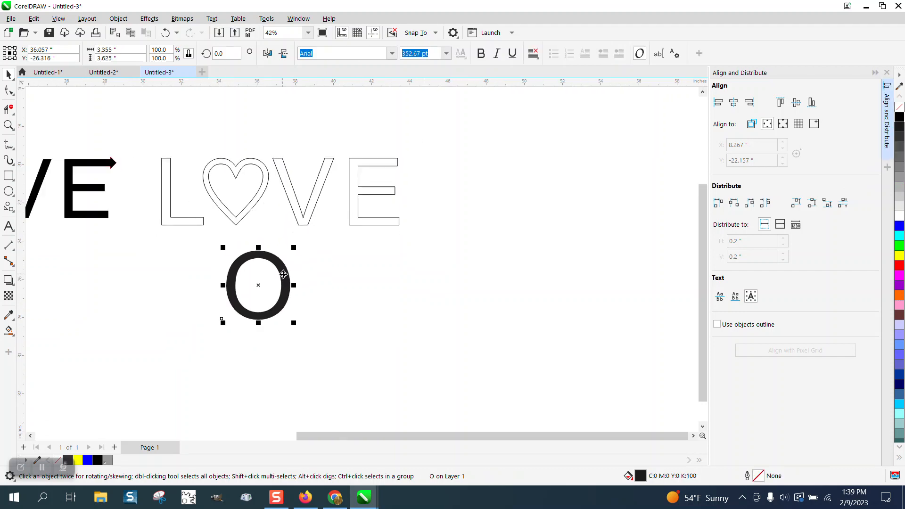
{"action": "key", "text": "Delete"}
Step: Move the sketch photo up above the outlined lettering
{"action": "scroll", "coordinate": [285, 271], "scroll_direction": "down", "scroll_amount": 2}
{"action": "scroll", "coordinate": [192, 266], "scroll_direction": "down", "scroll_amount": 2}
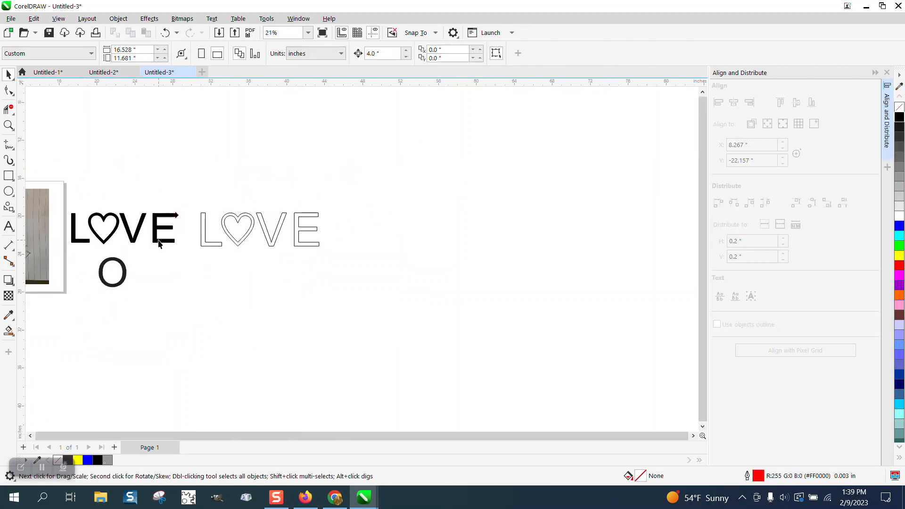
{"action": "left_click_drag", "start_coordinate": [46, 212], "coordinate": [346, 128]}
Step: Draw a right-pointing arrow common shape about 1.1 in wide and high beside the sketch
{"action": "left_click", "coordinate": [8, 125]}
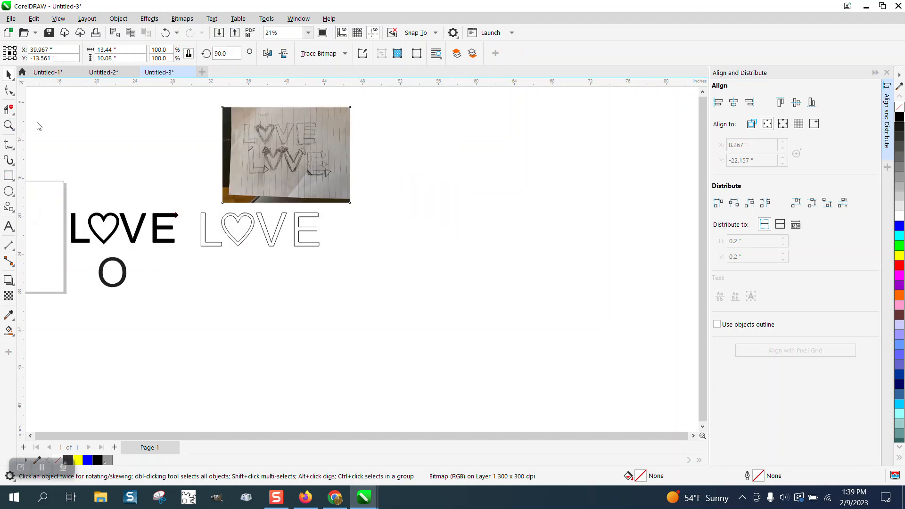
{"action": "left_click_drag", "start_coordinate": [276, 142], "coordinate": [405, 250]}
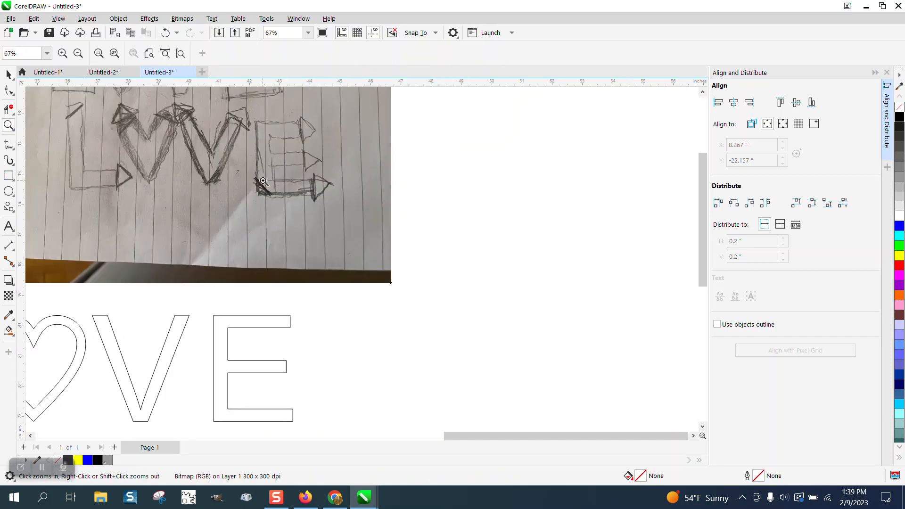
{"action": "scroll", "coordinate": [336, 209], "scroll_direction": "down", "scroll_amount": 1}
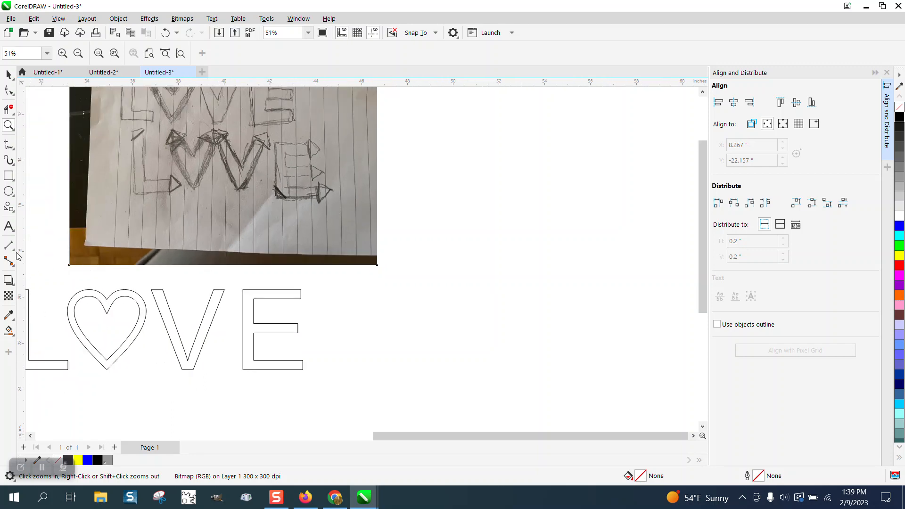
{"action": "left_click", "coordinate": [13, 212]}
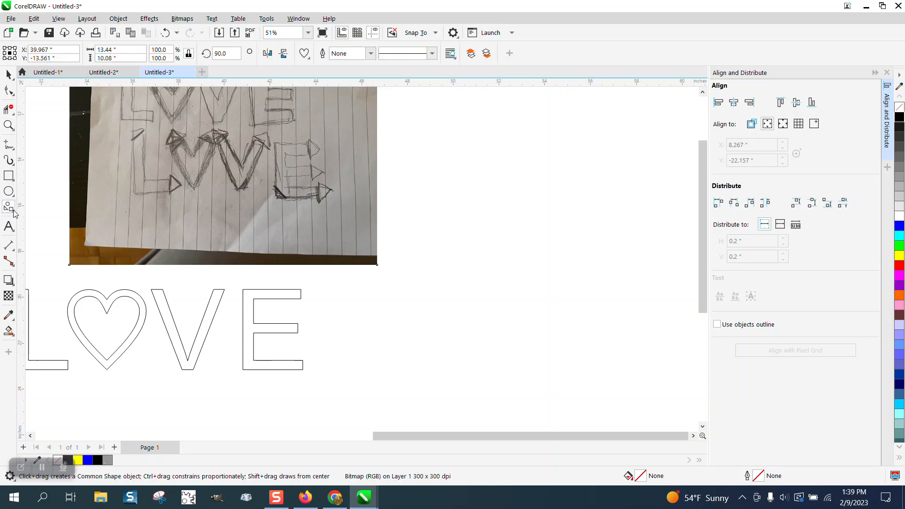
{"action": "left_click", "coordinate": [14, 211]}
{"action": "left_click", "coordinate": [60, 243]}
{"action": "left_click", "coordinate": [306, 54]}
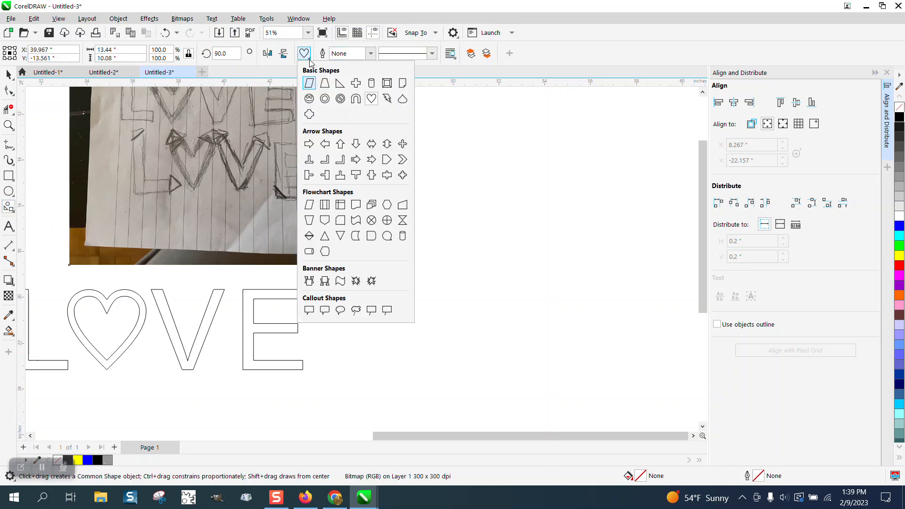
{"action": "left_click", "coordinate": [308, 144]}
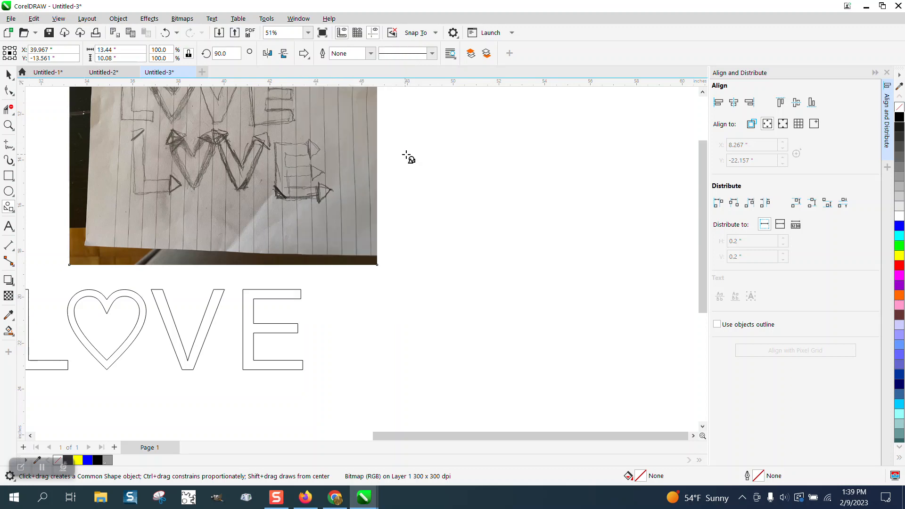
{"action": "left_click_drag", "start_coordinate": [477, 158], "coordinate": [454, 177]}
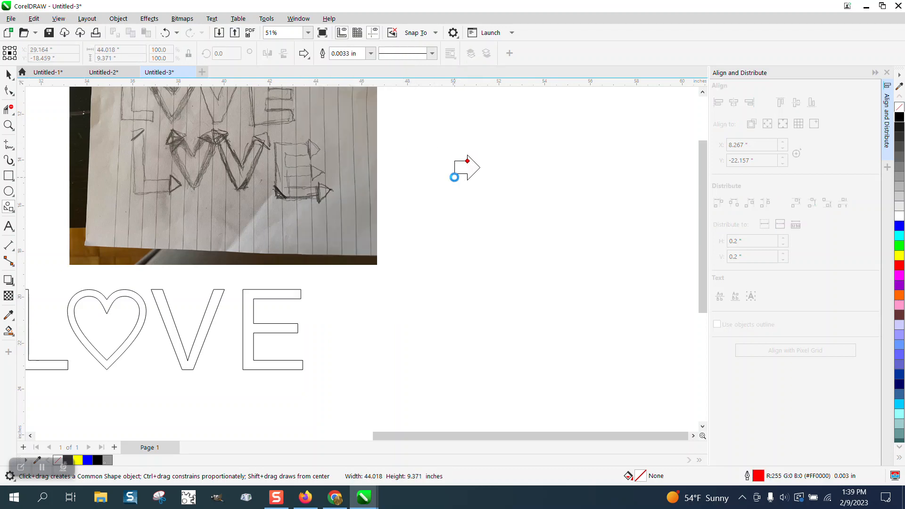
{"action": "left_click", "coordinate": [9, 75]}
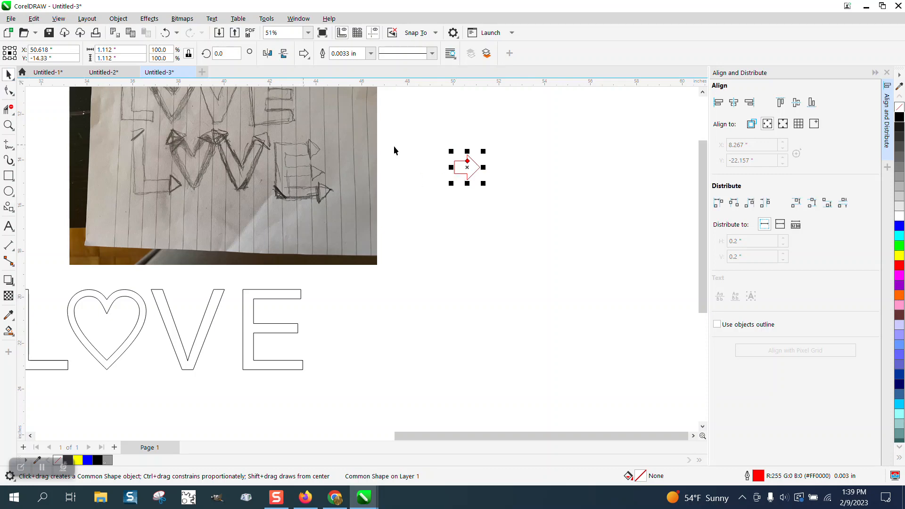
Step: Move the arrow onto the end of the E's top arm, lining its shaft up with the arm
{"action": "left_click_drag", "start_coordinate": [457, 166], "coordinate": [302, 295]}
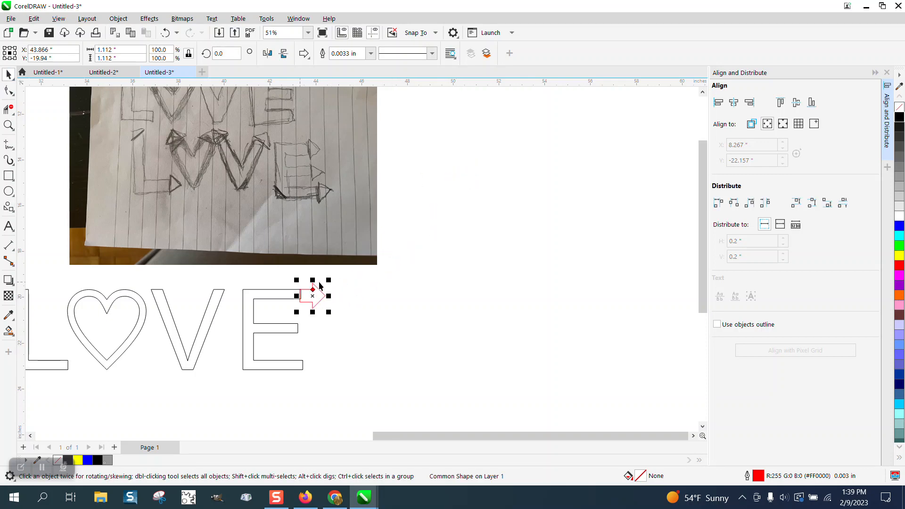
{"action": "left_click", "coordinate": [9, 125]}
{"action": "left_click_drag", "start_coordinate": [374, 335], "coordinate": [375, 334]}
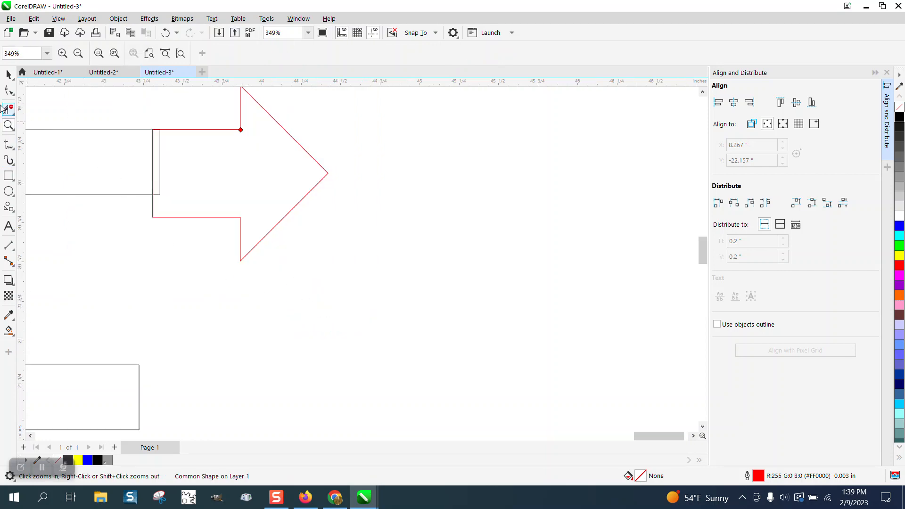
{"action": "left_click", "coordinate": [8, 75]}
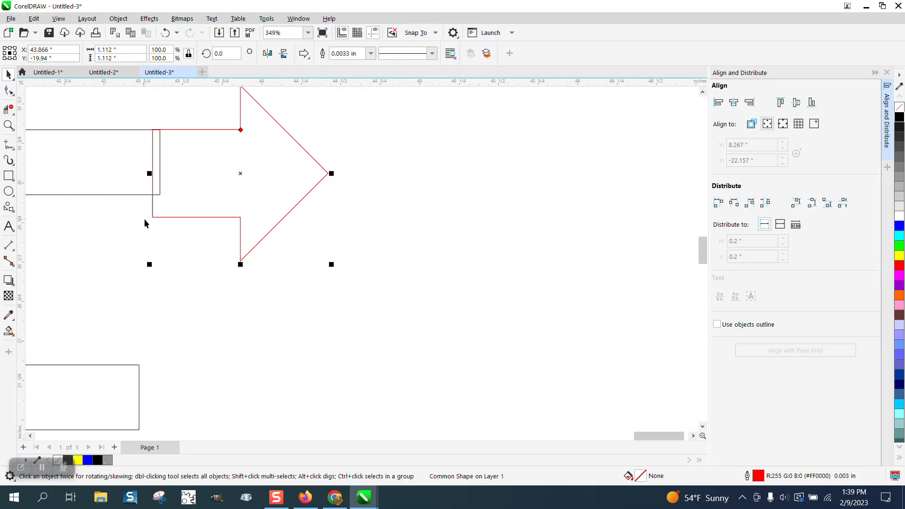
{"action": "left_click_drag", "start_coordinate": [152, 216], "coordinate": [152, 194]}
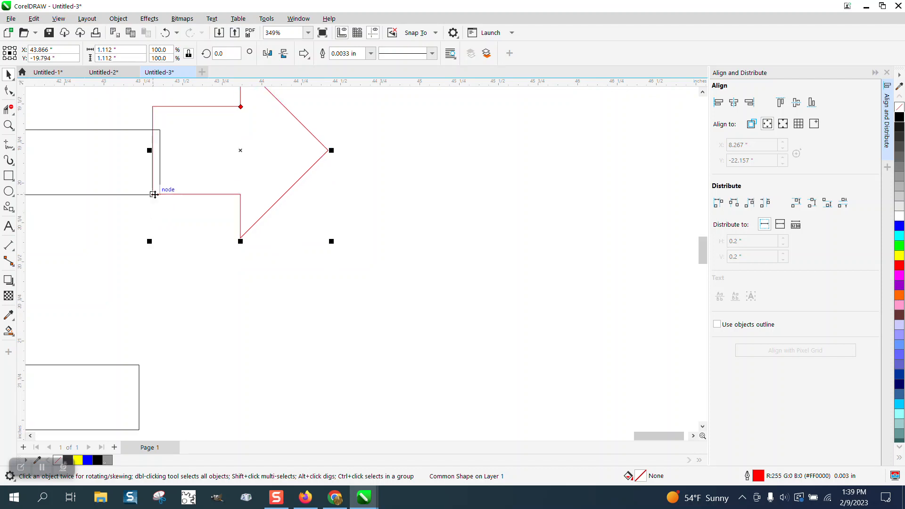
Step: Adjust the arrow's shaft thickness and position so it matches the height of the E's top arm
{"action": "left_click", "coordinate": [8, 90]}
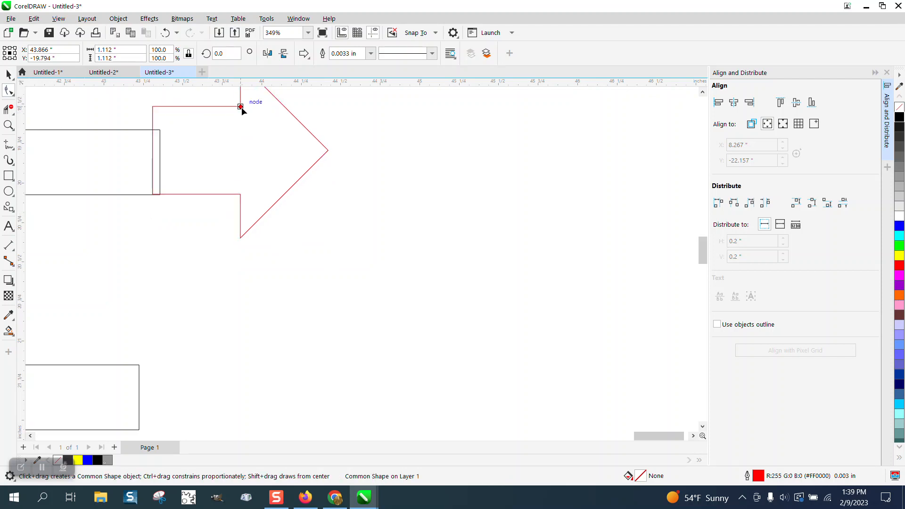
{"action": "left_click_drag", "start_coordinate": [240, 107], "coordinate": [236, 121]}
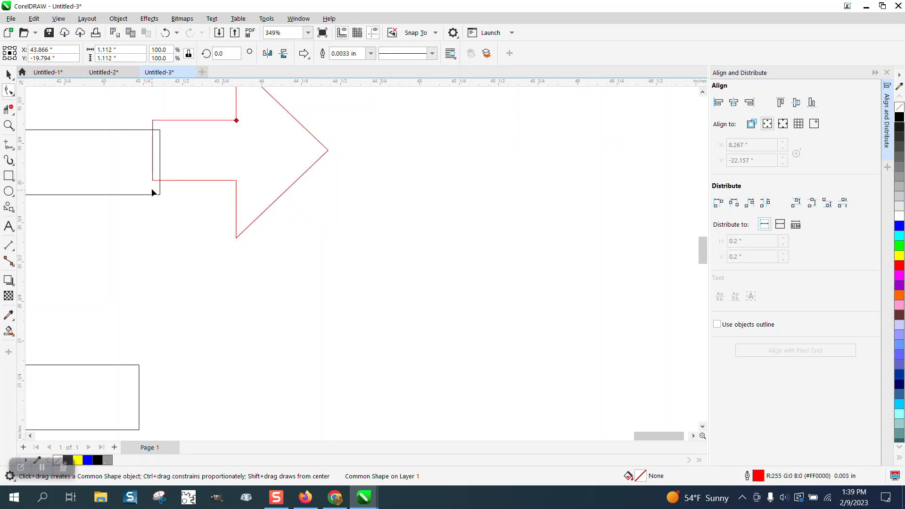
{"action": "left_click", "coordinate": [9, 76]}
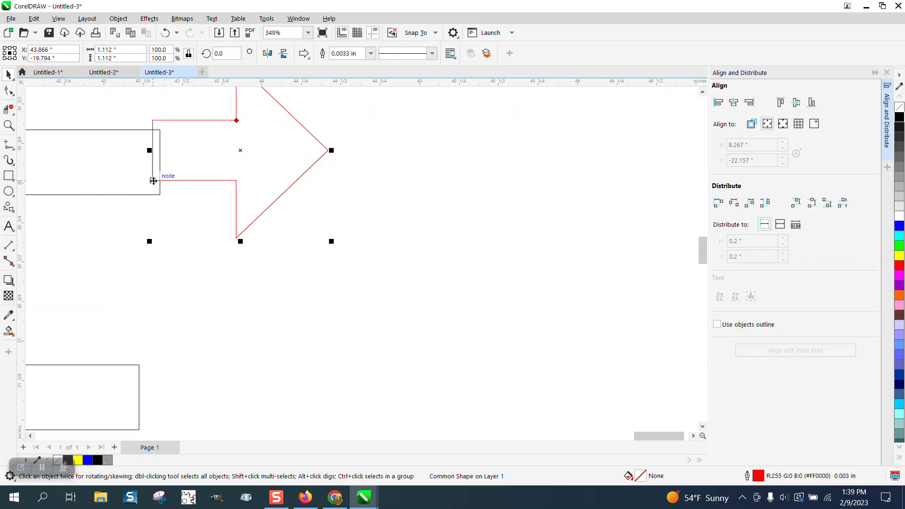
{"action": "left_click_drag", "start_coordinate": [153, 181], "coordinate": [155, 198]}
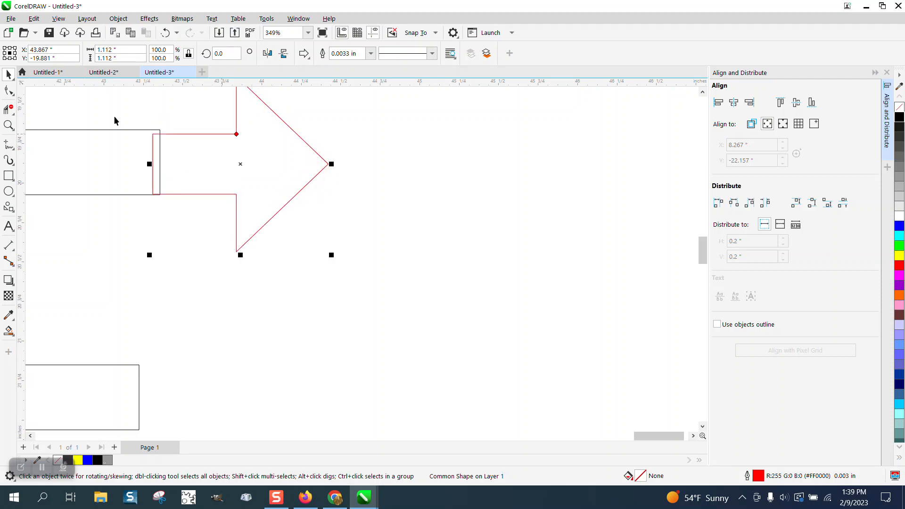
{"action": "left_click", "coordinate": [9, 91]}
{"action": "left_click_drag", "start_coordinate": [237, 136], "coordinate": [234, 132]}
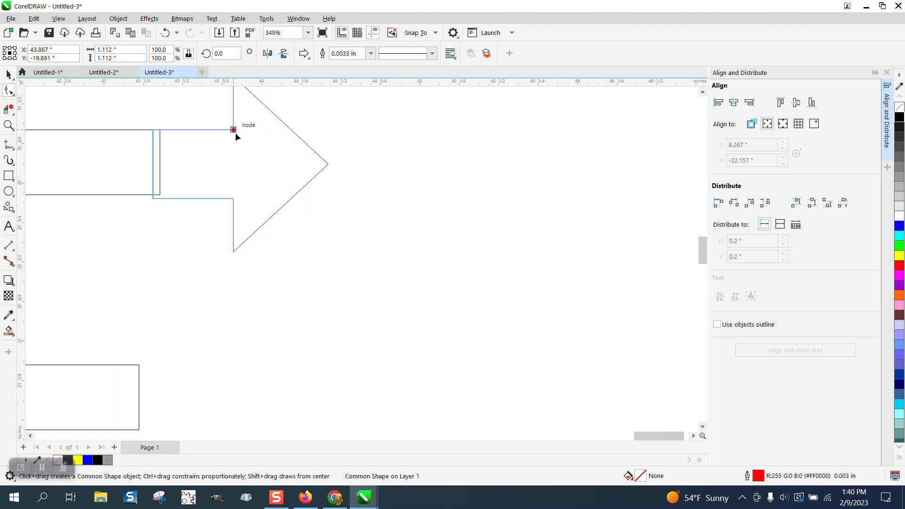
{"action": "left_click_drag", "start_coordinate": [232, 131], "coordinate": [234, 133]}
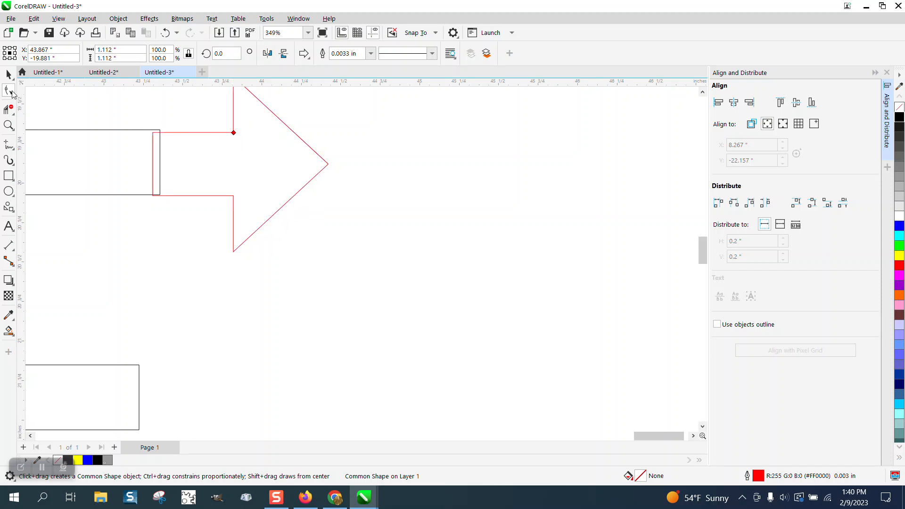
{"action": "left_click", "coordinate": [9, 109]}
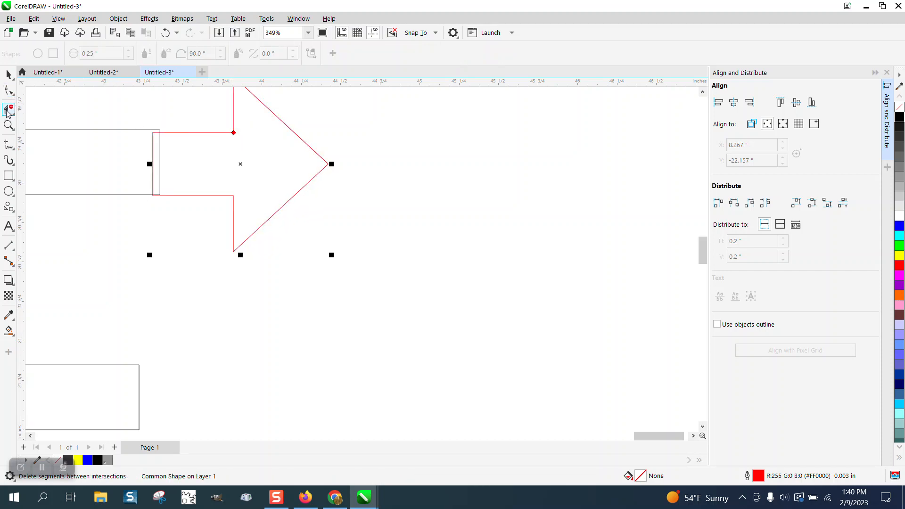
{"action": "left_click", "coordinate": [8, 125]}
{"action": "left_click", "coordinate": [92, 140]}
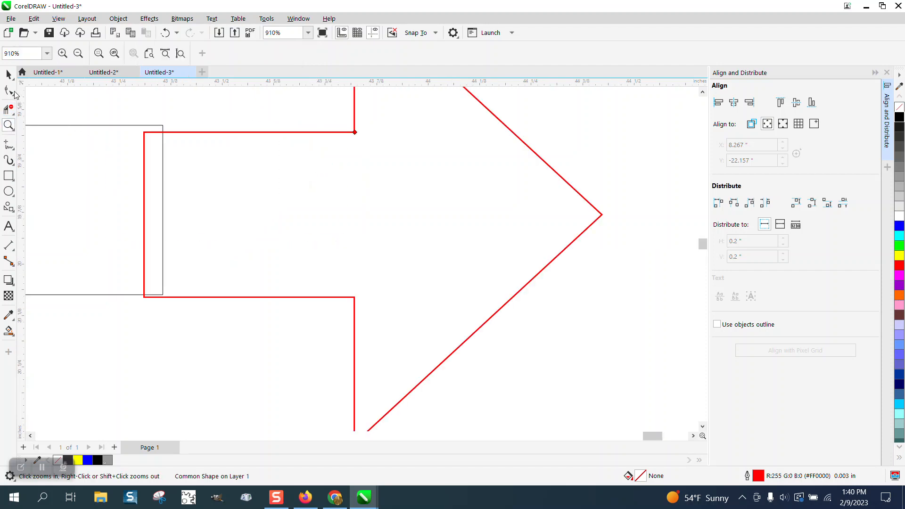
{"action": "left_click", "coordinate": [8, 90]}
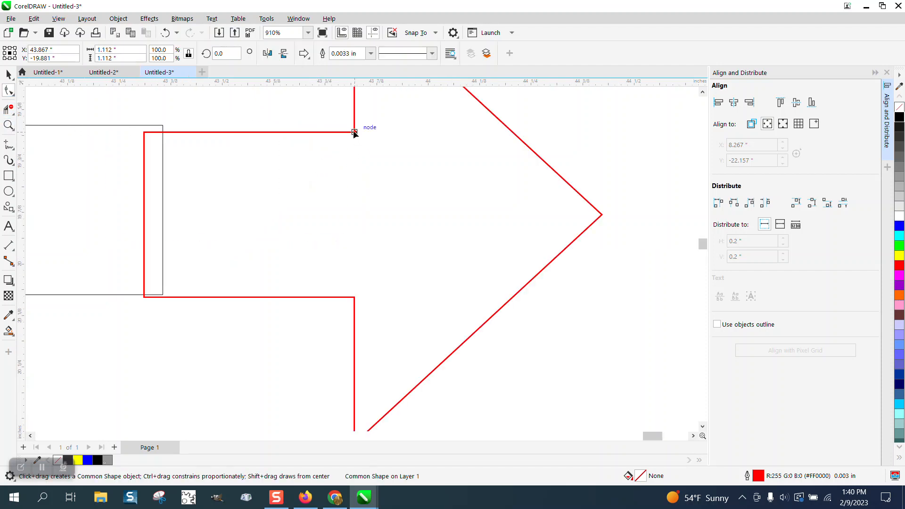
{"action": "left_click_drag", "start_coordinate": [355, 135], "coordinate": [355, 130]}
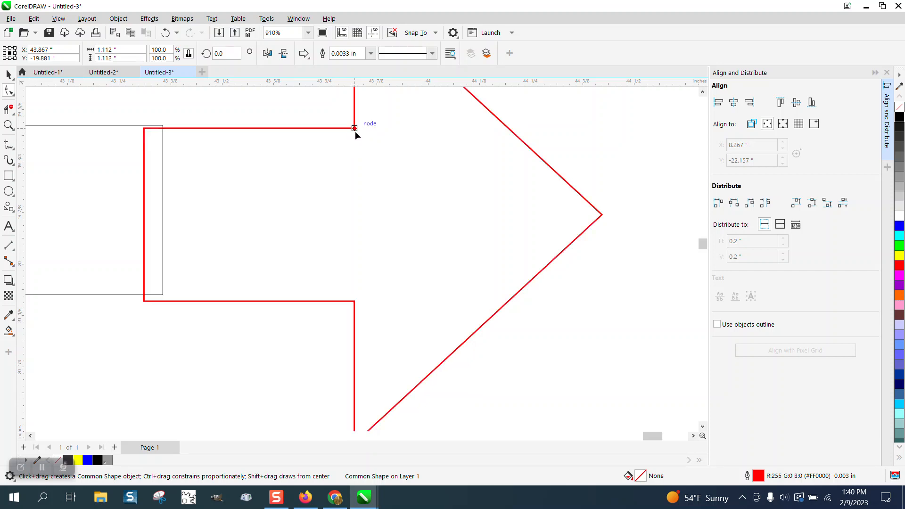
{"action": "left_click", "coordinate": [8, 76]}
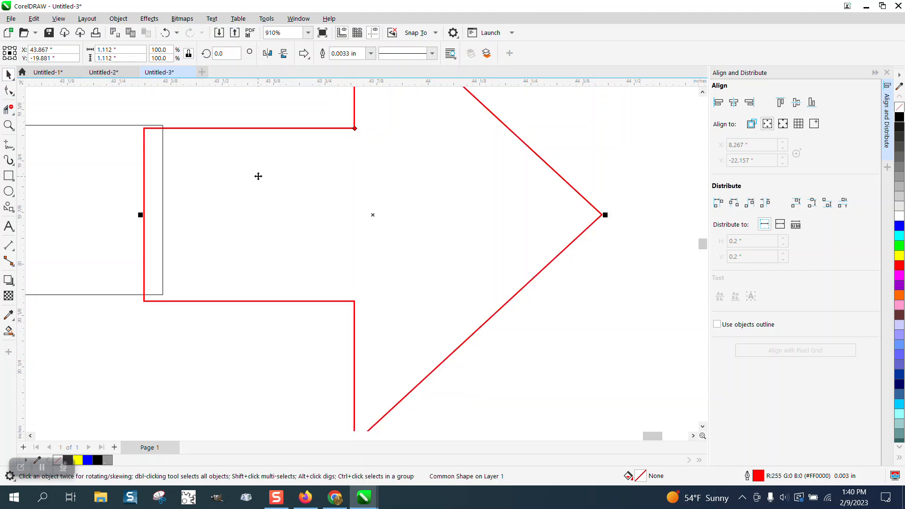
Step: Convert the E to curves
{"action": "scroll", "coordinate": [280, 177], "scroll_direction": "down", "scroll_amount": 1}
{"action": "scroll", "coordinate": [280, 176], "scroll_direction": "down", "scroll_amount": 5}
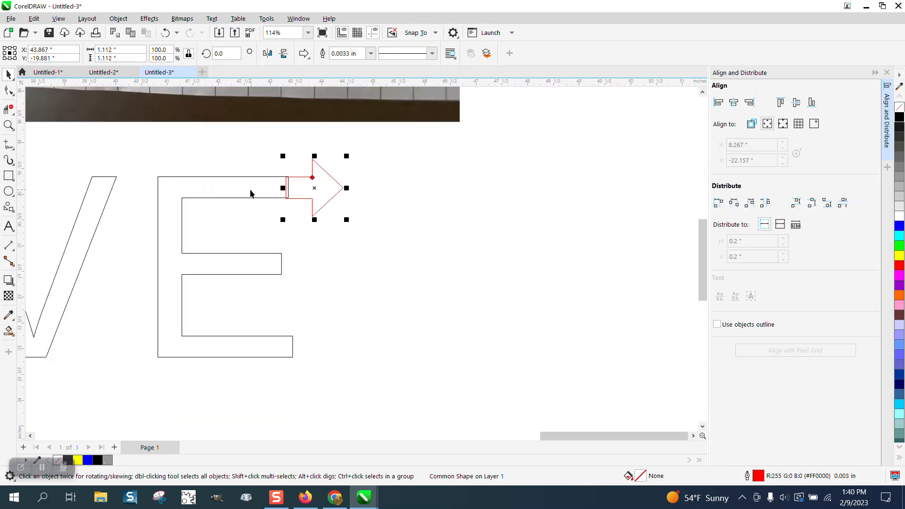
{"action": "left_click", "coordinate": [187, 178]}
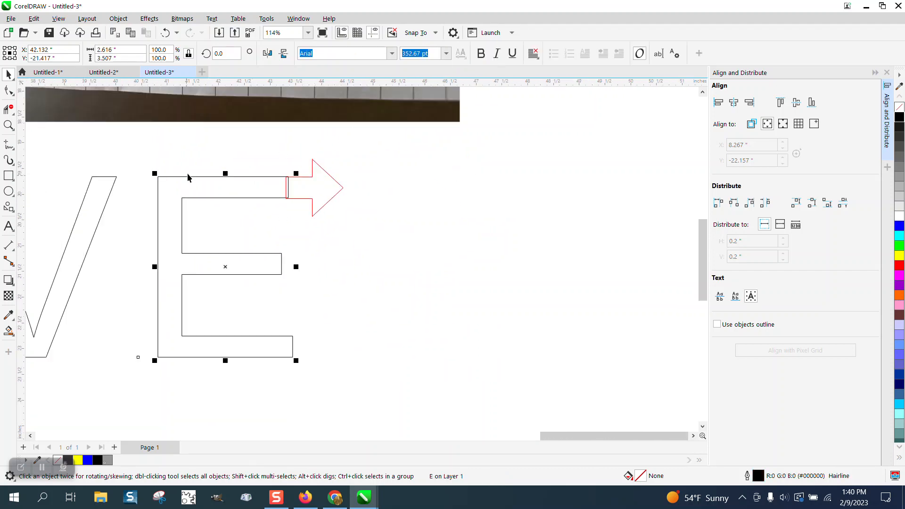
{"action": "left_click", "coordinate": [117, 18]}
{"action": "left_click", "coordinate": [146, 300]}
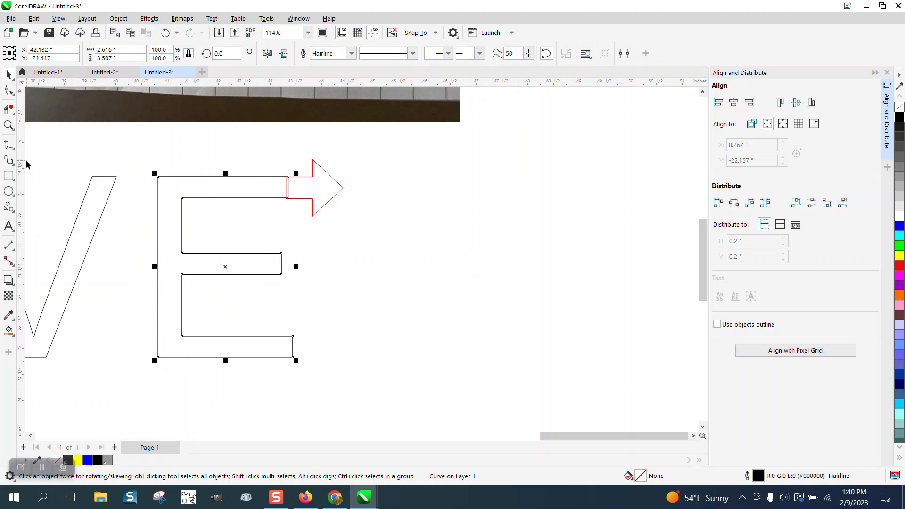
Step: Delete the overlapping segments where the E's top arm meets the arrow shaft with Virtual Segment Delete
{"action": "left_click", "coordinate": [9, 125]}
{"action": "left_click_drag", "start_coordinate": [269, 178], "coordinate": [402, 238]}
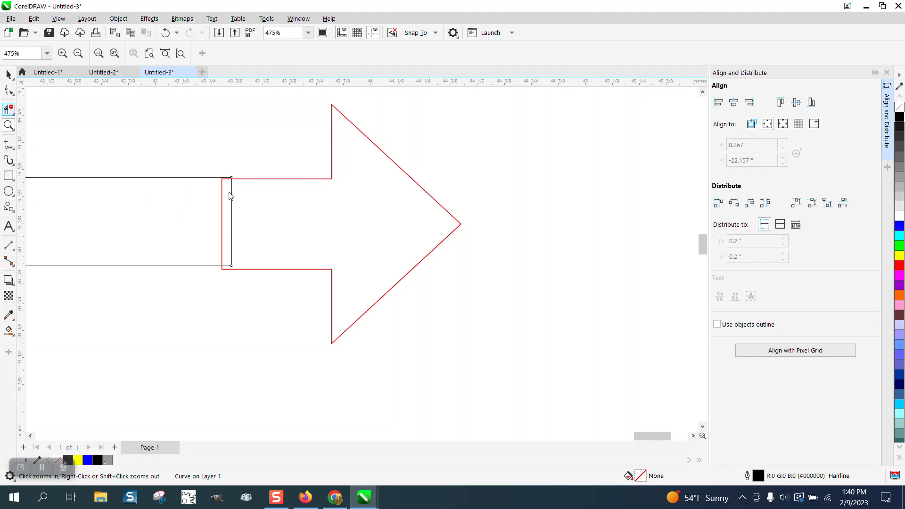
{"action": "left_click_drag", "start_coordinate": [213, 214], "coordinate": [309, 220]}
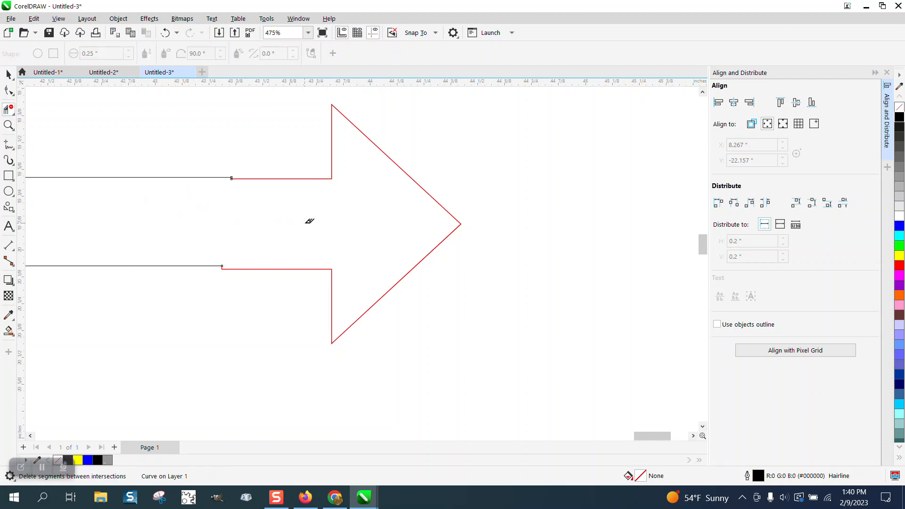
Step: Zoom in closely to inspect the joint between the E's top arm and the arrow
{"action": "left_click", "coordinate": [7, 127]}
{"action": "left_click_drag", "start_coordinate": [171, 153], "coordinate": [339, 266]}
{"action": "left_click_drag", "start_coordinate": [252, 147], "coordinate": [353, 193]}
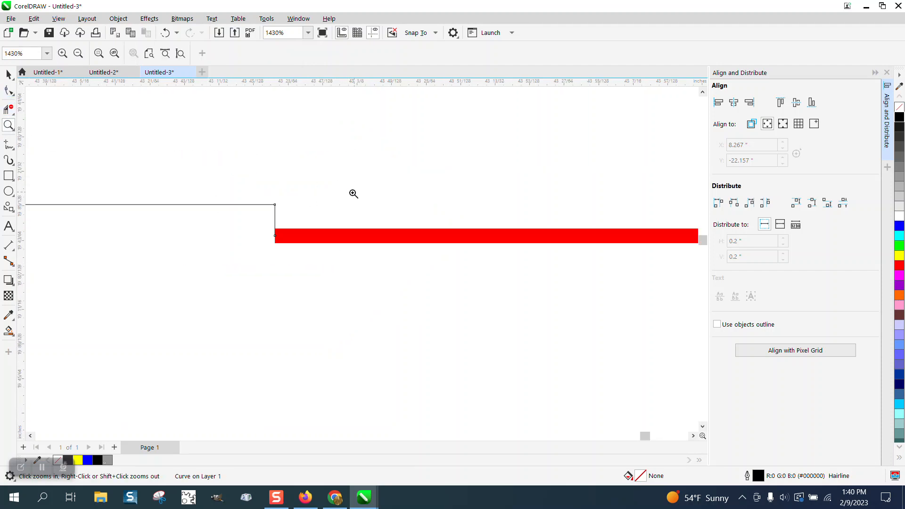
{"action": "right_click", "coordinate": [276, 170]}
{"action": "right_click", "coordinate": [141, 163]}
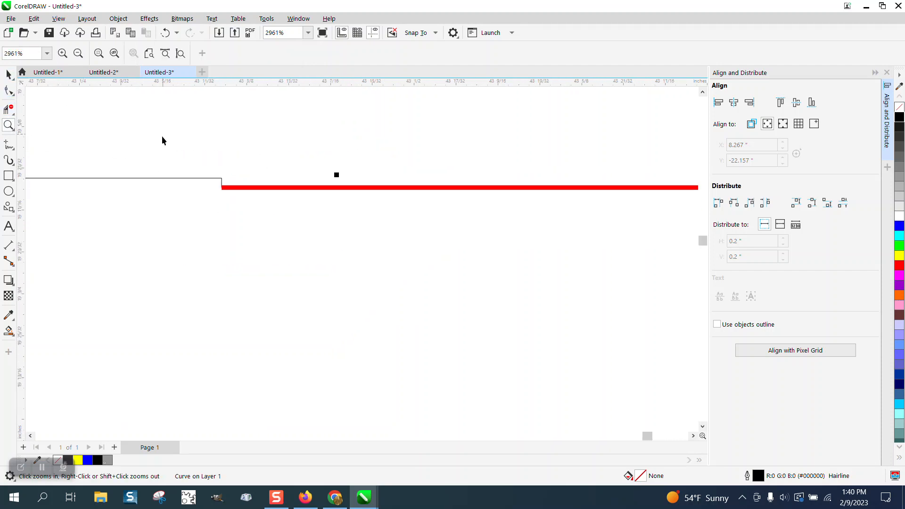
{"action": "key", "text": "space"}
{"action": "scroll", "coordinate": [245, 217], "scroll_direction": "down", "scroll_amount": 3}
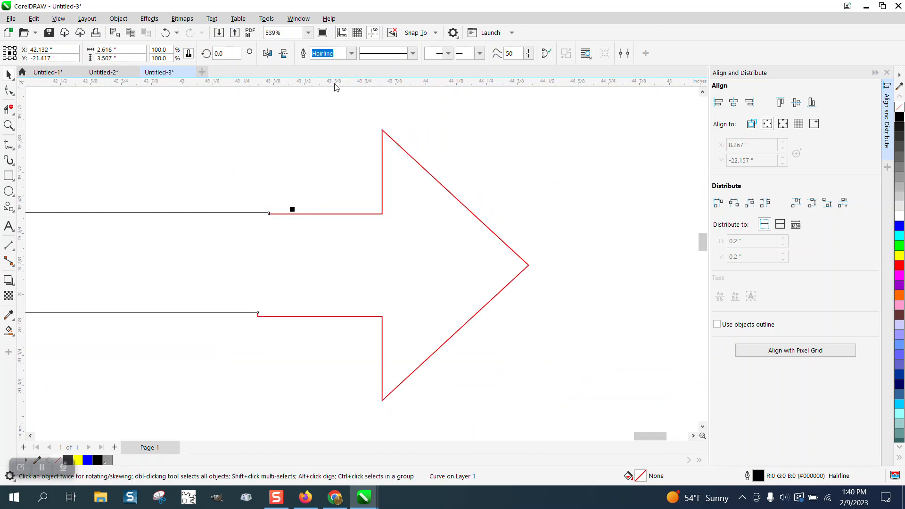
Step: Set the red arrow's outline width to Hairline
{"action": "left_click", "coordinate": [327, 174]}
{"action": "left_click", "coordinate": [382, 191]}
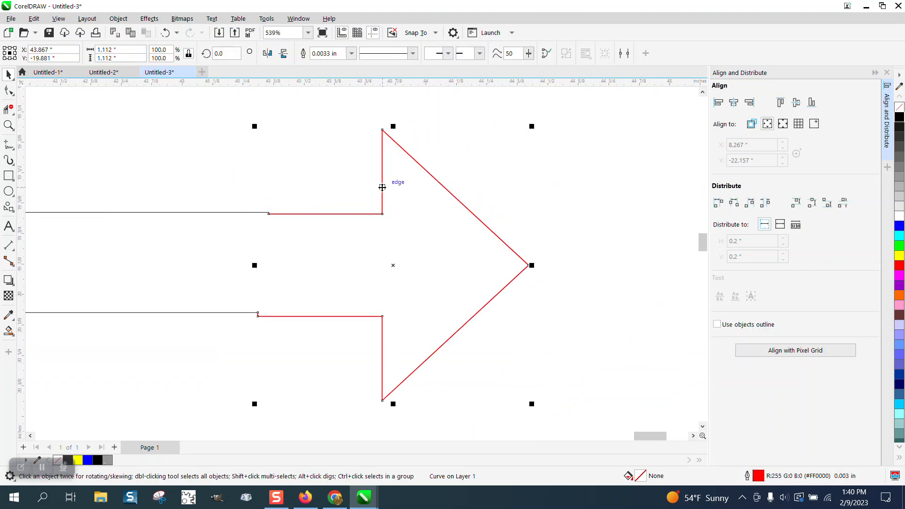
{"action": "left_click", "coordinate": [351, 53]}
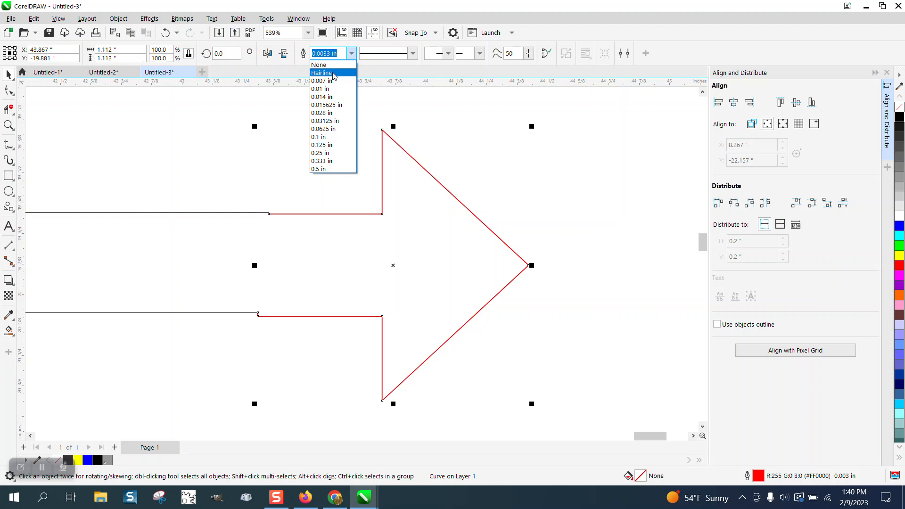
{"action": "left_click", "coordinate": [333, 73]}
Step: Smart Fill the combined E-and-arrow outline as a new shape nudged to the right, with no fill and a black outline
{"action": "left_click", "coordinate": [8, 125]}
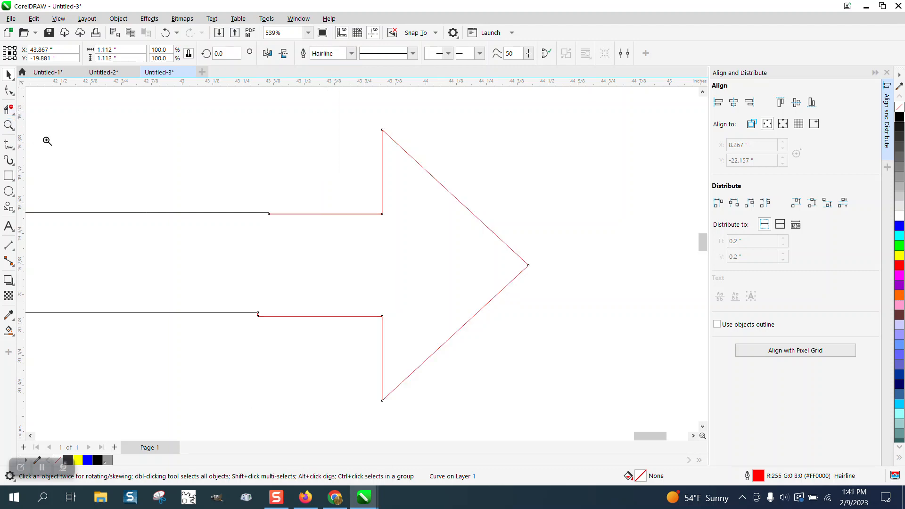
{"action": "left_click_drag", "start_coordinate": [241, 188], "coordinate": [308, 227]}
{"action": "scroll", "coordinate": [293, 196], "scroll_direction": "down", "scroll_amount": 8}
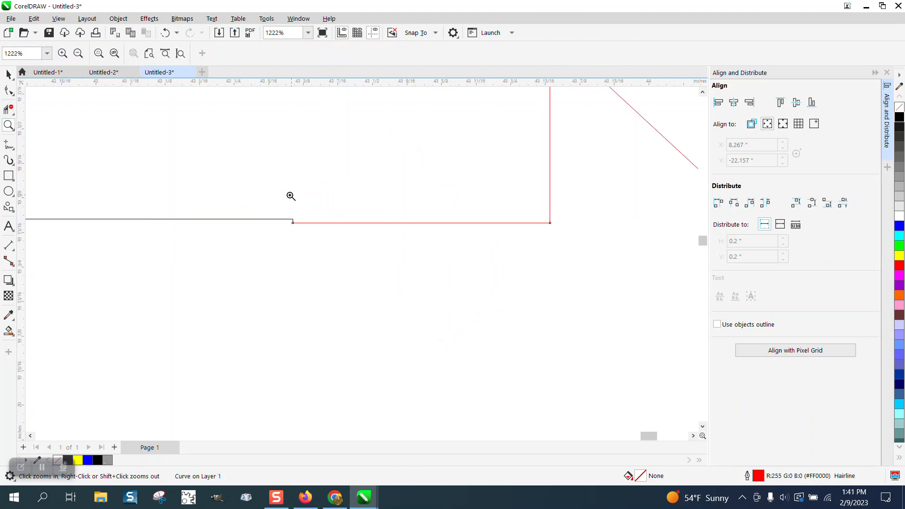
{"action": "scroll", "coordinate": [283, 199], "scroll_direction": "down", "scroll_amount": 1}
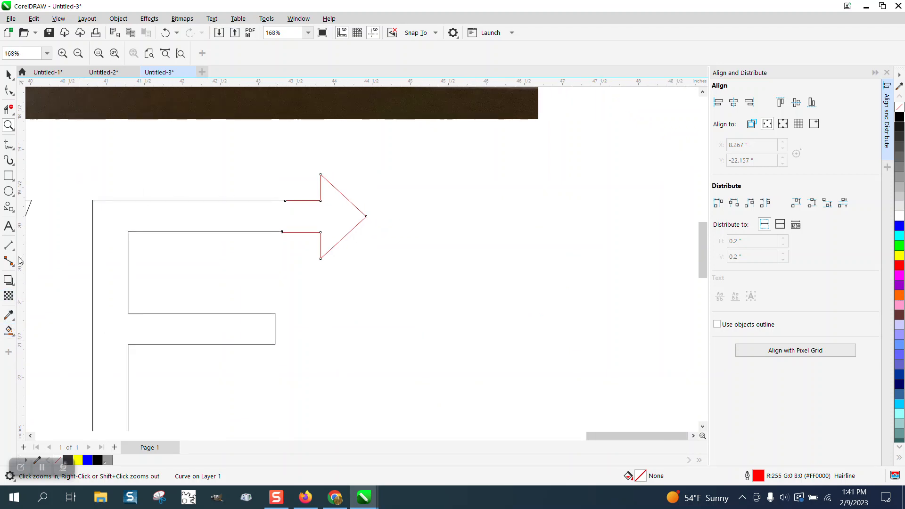
{"action": "left_click", "coordinate": [8, 74]}
{"action": "left_click", "coordinate": [171, 210]}
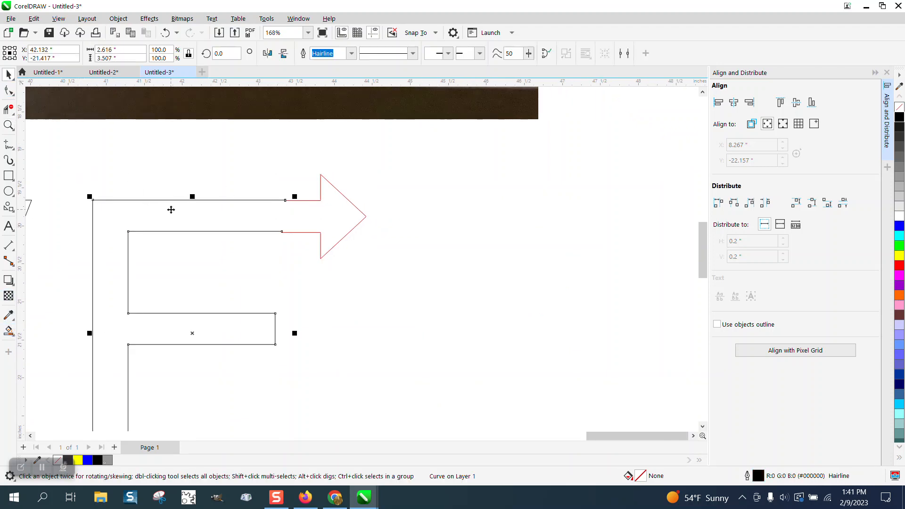
{"action": "left_click", "coordinate": [182, 157]}
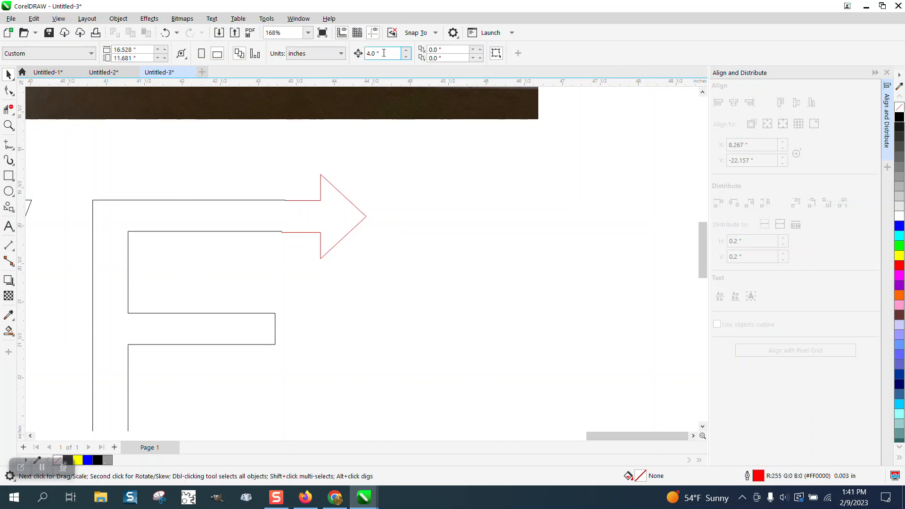
{"action": "left_click", "coordinate": [8, 331]}
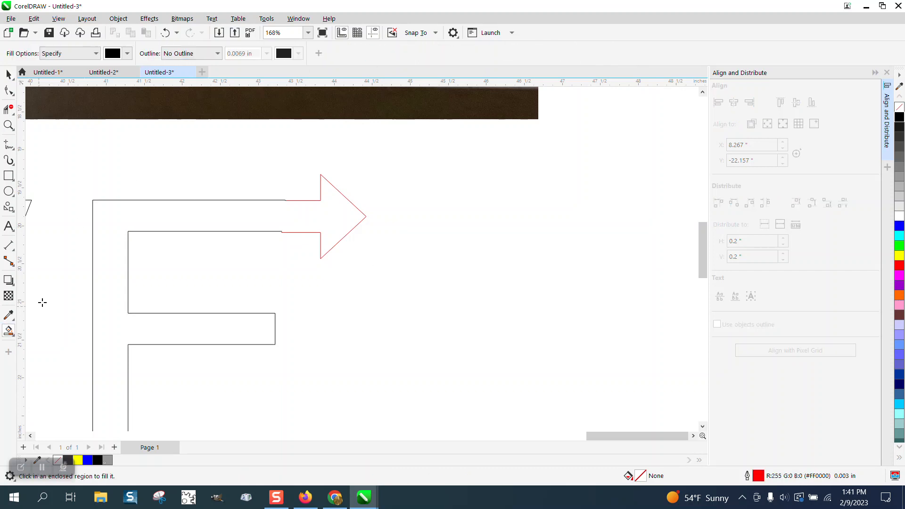
{"action": "left_click", "coordinate": [164, 220]}
{"action": "key", "text": "Right"}
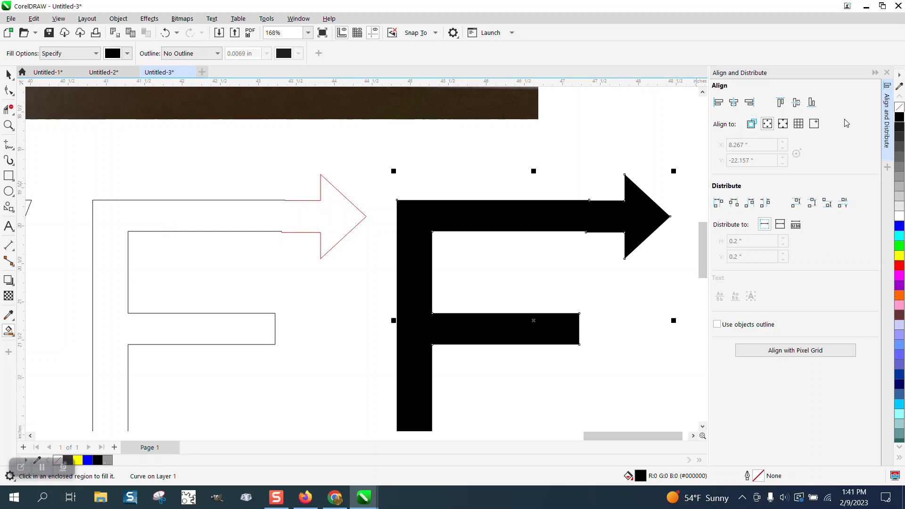
{"action": "left_click", "coordinate": [899, 109]}
{"action": "right_click", "coordinate": [899, 118]}
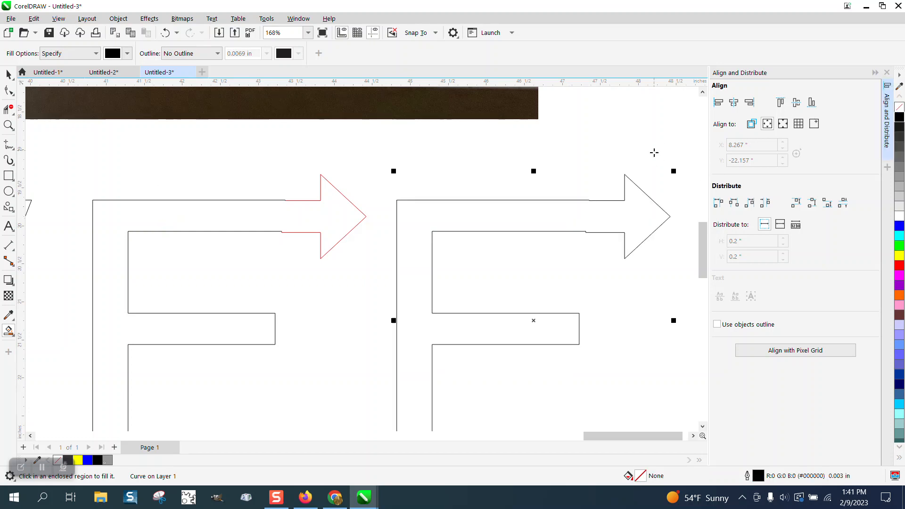
Step: Delete the redundant nodes where the arrow shaft meets the new E's top arm
{"action": "left_click", "coordinate": [9, 125]}
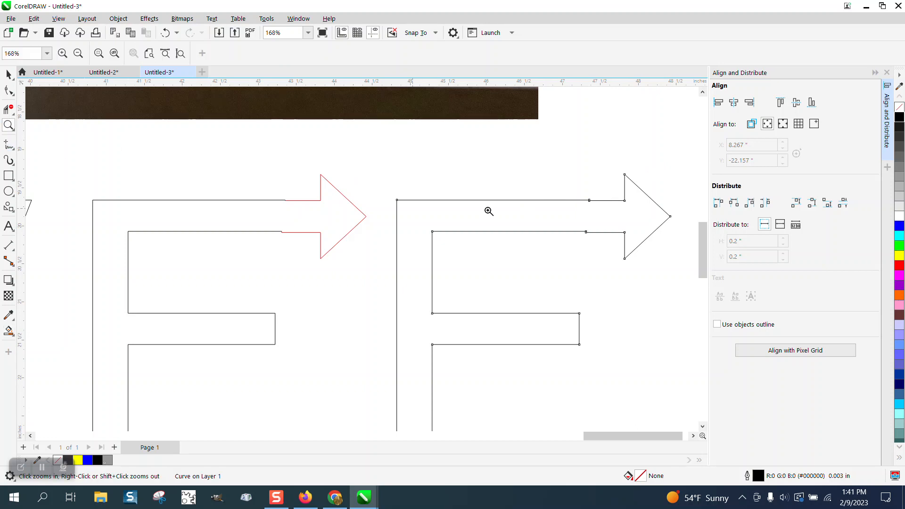
{"action": "left_click_drag", "start_coordinate": [581, 200], "coordinate": [645, 253]}
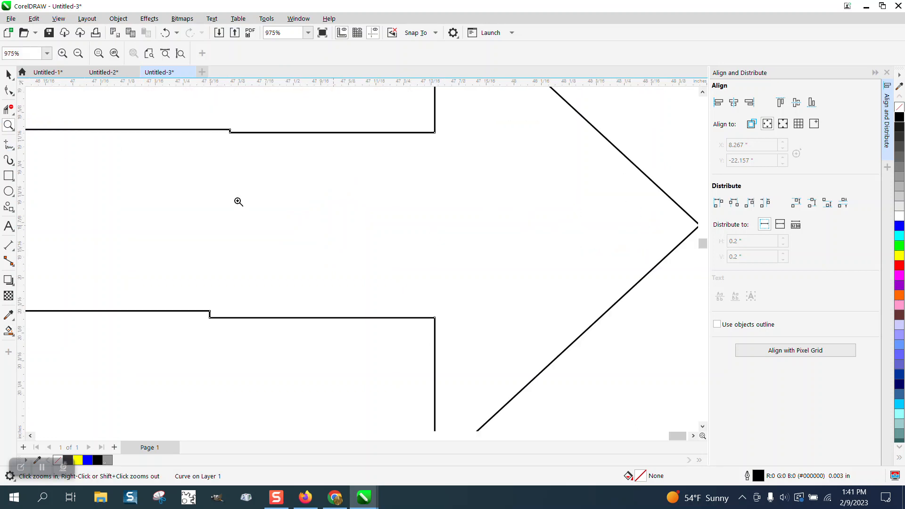
{"action": "left_click", "coordinate": [8, 91]}
{"action": "left_click_drag", "start_coordinate": [211, 120], "coordinate": [280, 164]}
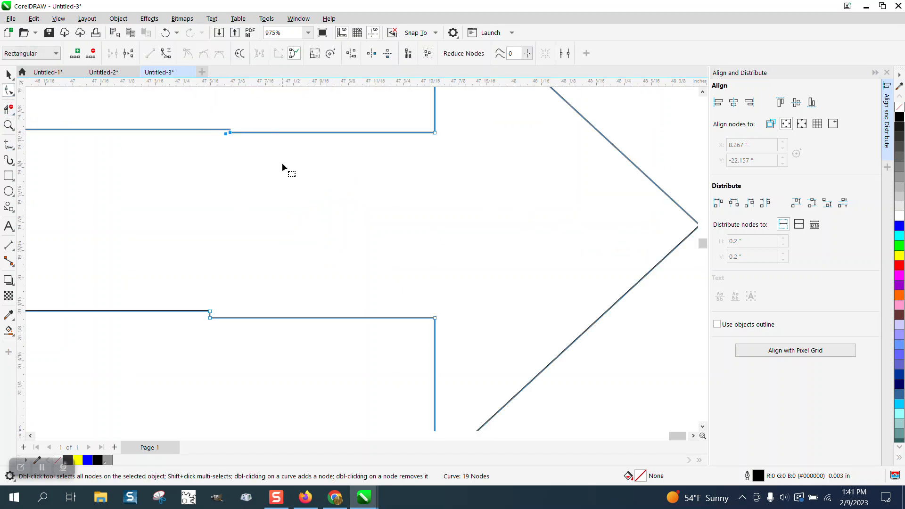
{"action": "key", "text": "Delete"}
{"action": "left_click_drag", "start_coordinate": [187, 297], "coordinate": [279, 340]}
{"action": "key", "text": "Delete"}
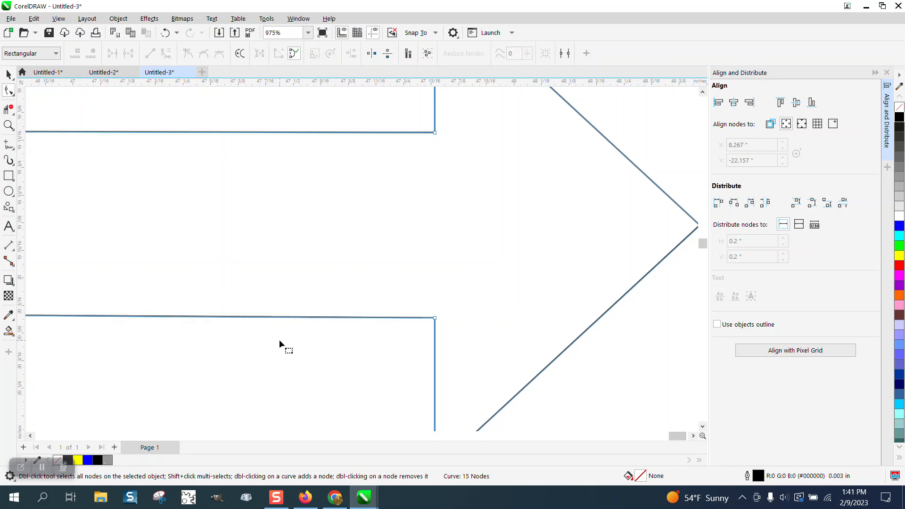
Step: Move the arrowhead nodes left so the arrow's base lines up with the end of the E's bottom arm
{"action": "scroll", "coordinate": [279, 340], "scroll_direction": "down", "scroll_amount": 4}
{"action": "scroll", "coordinate": [333, 246], "scroll_direction": "down", "scroll_amount": 2}
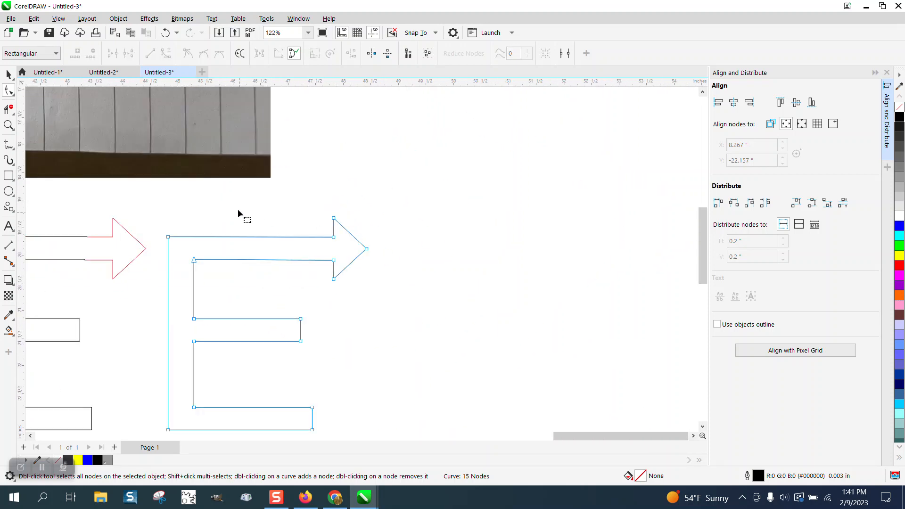
{"action": "left_click", "coordinate": [9, 75]}
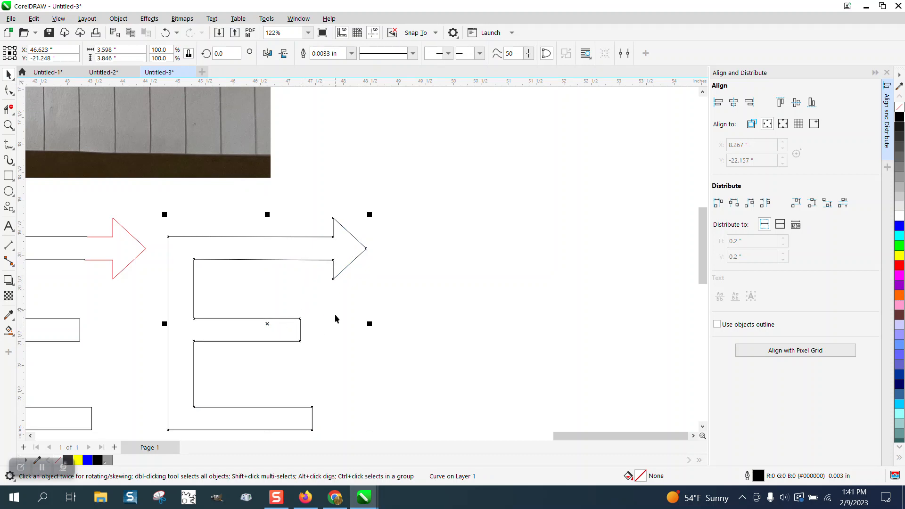
{"action": "scroll", "coordinate": [343, 292], "scroll_direction": "down", "scroll_amount": 3}
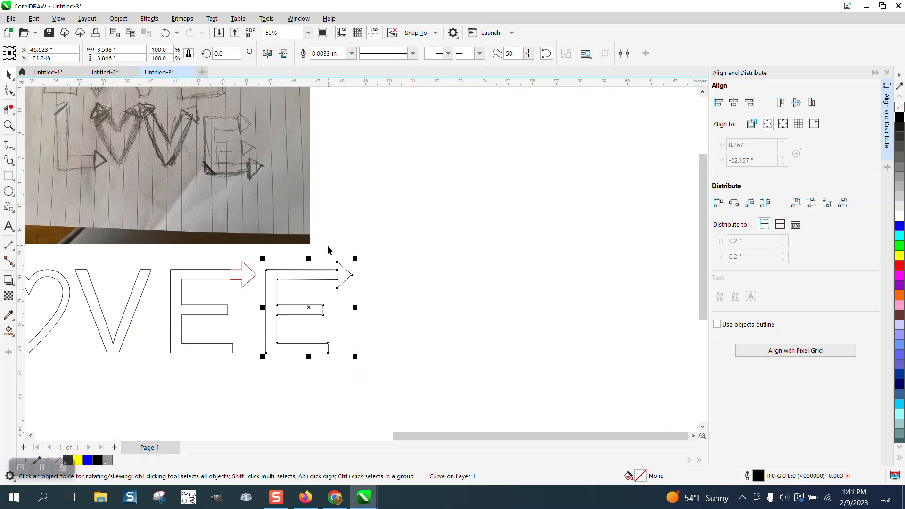
{"action": "left_click", "coordinate": [10, 126]}
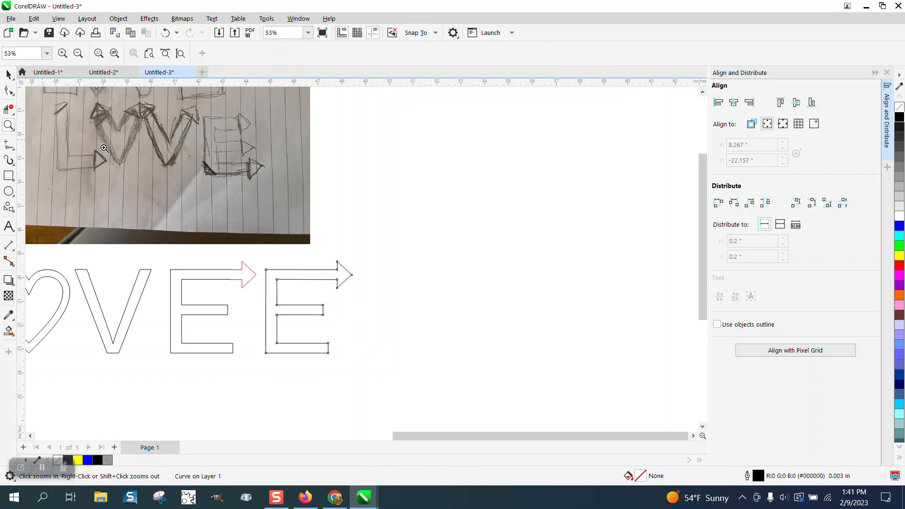
{"action": "left_click_drag", "start_coordinate": [255, 245], "coordinate": [403, 336]}
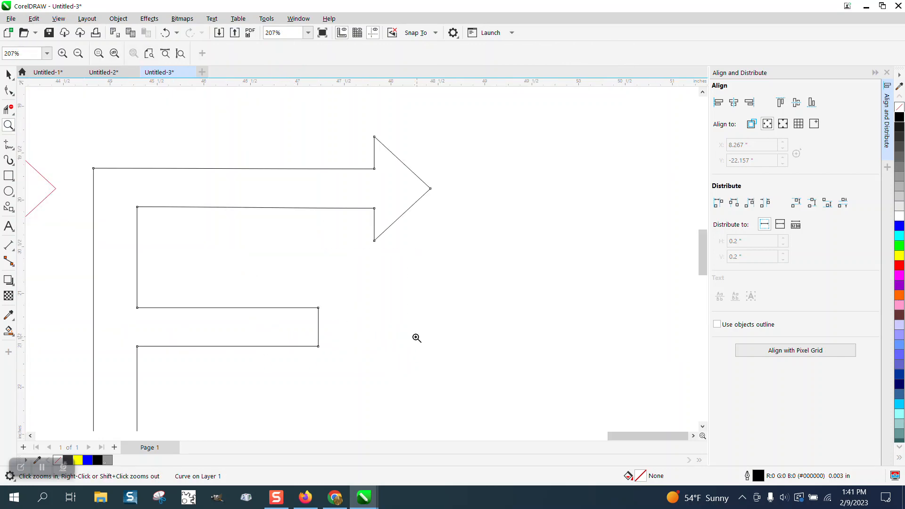
{"action": "scroll", "coordinate": [293, 237], "scroll_direction": "down", "scroll_amount": 1}
{"action": "left_click", "coordinate": [9, 90]}
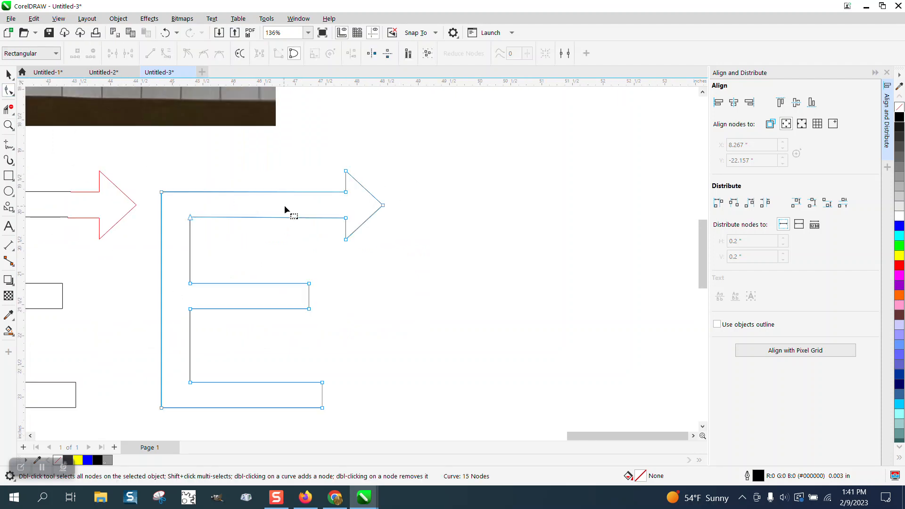
{"action": "left_click_drag", "start_coordinate": [334, 165], "coordinate": [413, 274]}
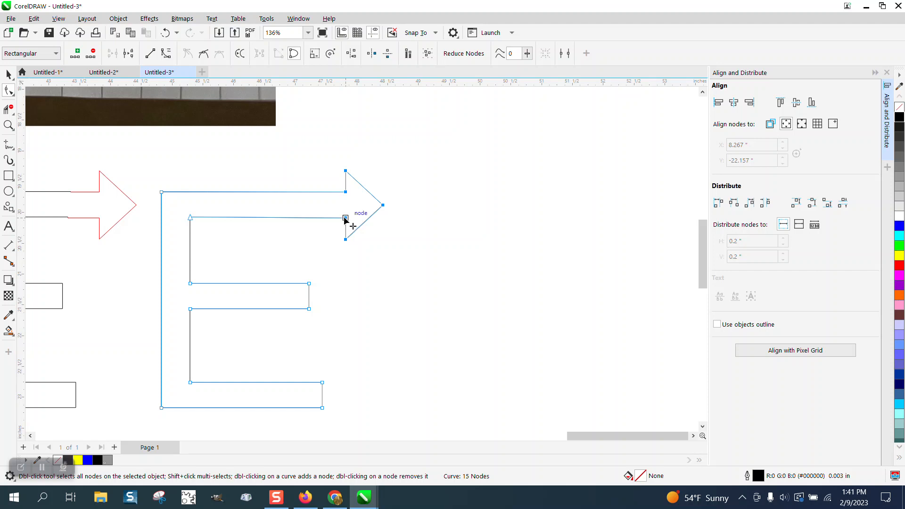
{"action": "left_click_drag", "start_coordinate": [346, 218], "coordinate": [323, 218]}
Step: Draw a short diagonal 2-Point Line across the E's bottom-left corner to bevel it
{"action": "scroll", "coordinate": [339, 270], "scroll_direction": "down", "scroll_amount": 2}
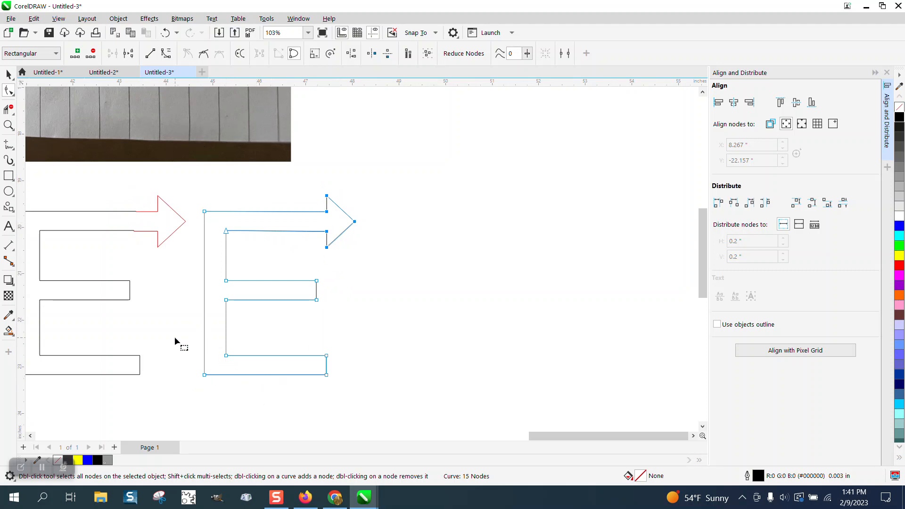
{"action": "left_click", "coordinate": [9, 246]}
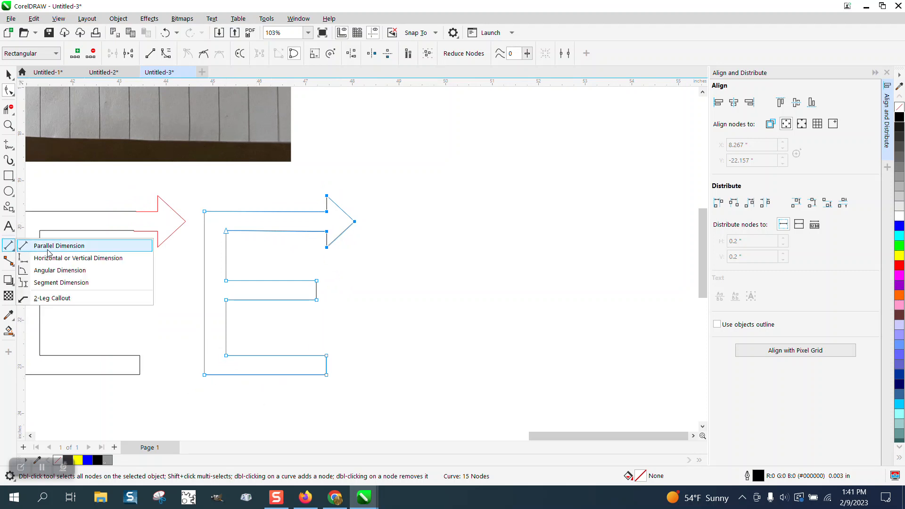
{"action": "mouse_move", "coordinate": [9, 146]}
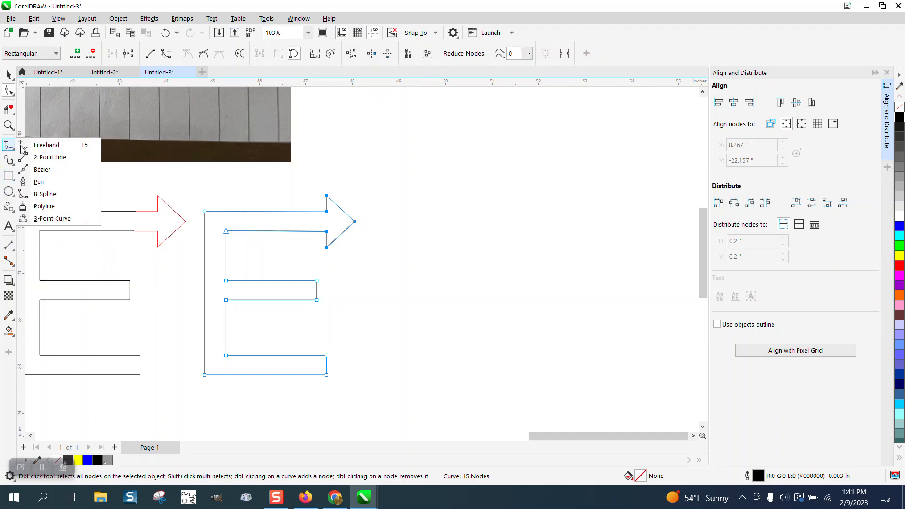
{"action": "left_click", "coordinate": [43, 158]}
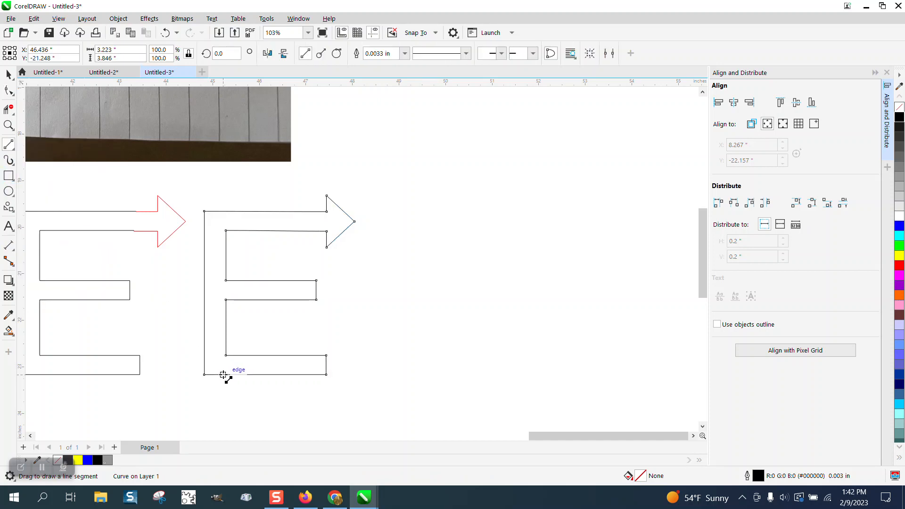
{"action": "left_click_drag", "start_coordinate": [218, 370], "coordinate": [204, 359]}
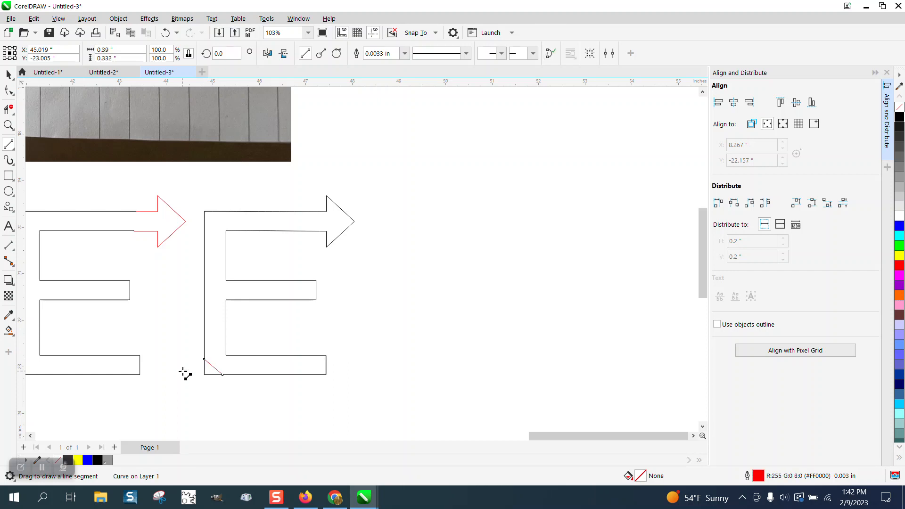
Step: Smart Fill the E with its bevelled corner as a new shape and nudge it to the right
{"action": "scroll", "coordinate": [178, 368], "scroll_direction": "down", "scroll_amount": 2}
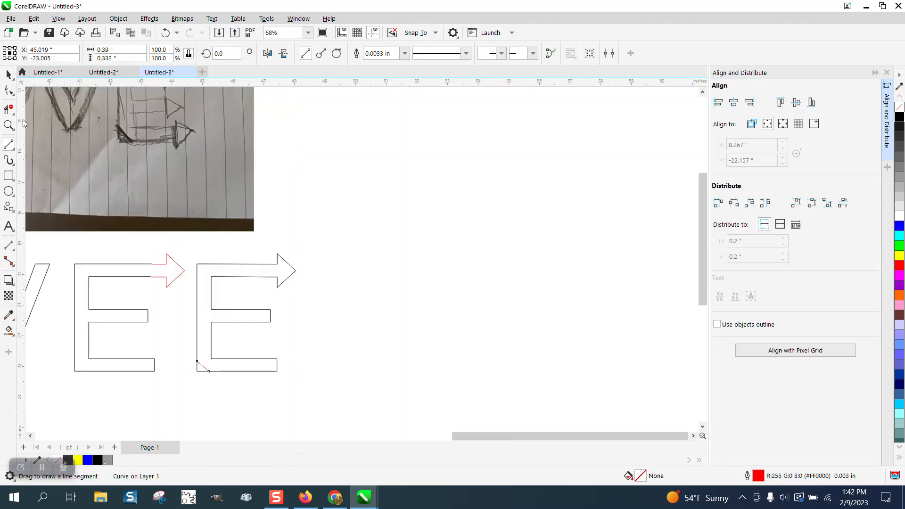
{"action": "left_click", "coordinate": [7, 75]}
{"action": "scroll", "coordinate": [362, 279], "scroll_direction": "down", "scroll_amount": 2}
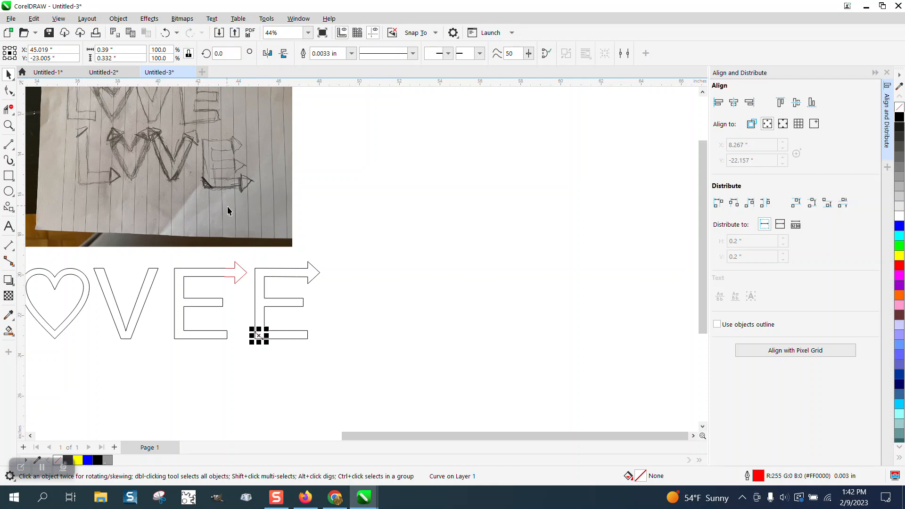
{"action": "left_click", "coordinate": [8, 331]}
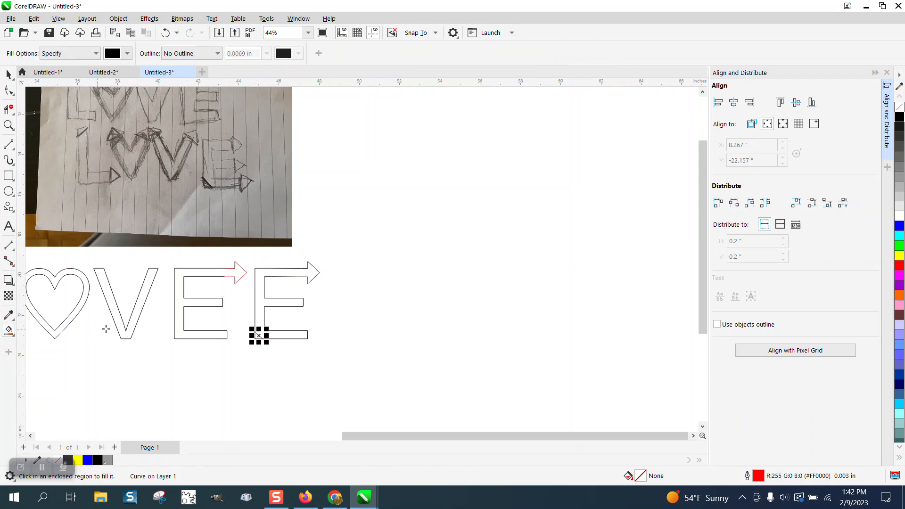
{"action": "left_click", "coordinate": [259, 290]}
{"action": "key", "text": "Right"}
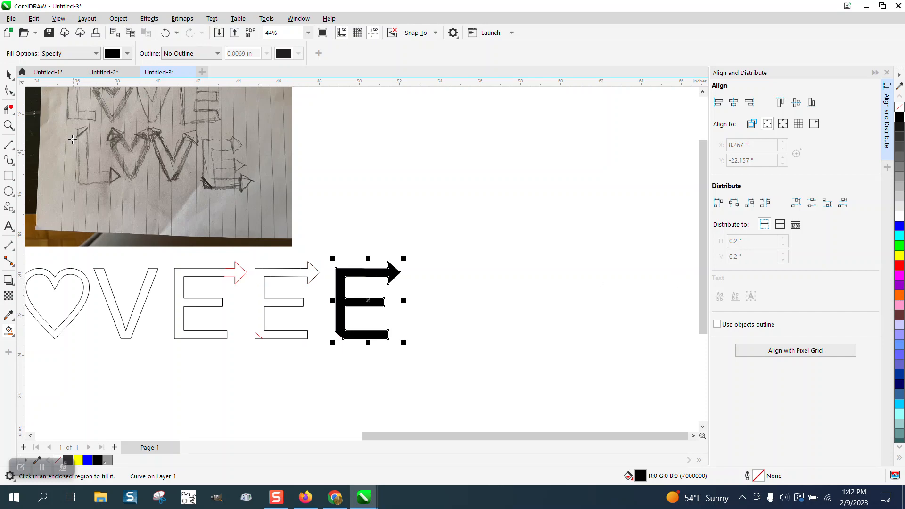
Step: Delete the outlined E shapes, the bevel line and the red arrow
{"action": "left_click", "coordinate": [8, 75]}
{"action": "key", "text": "Escape"}
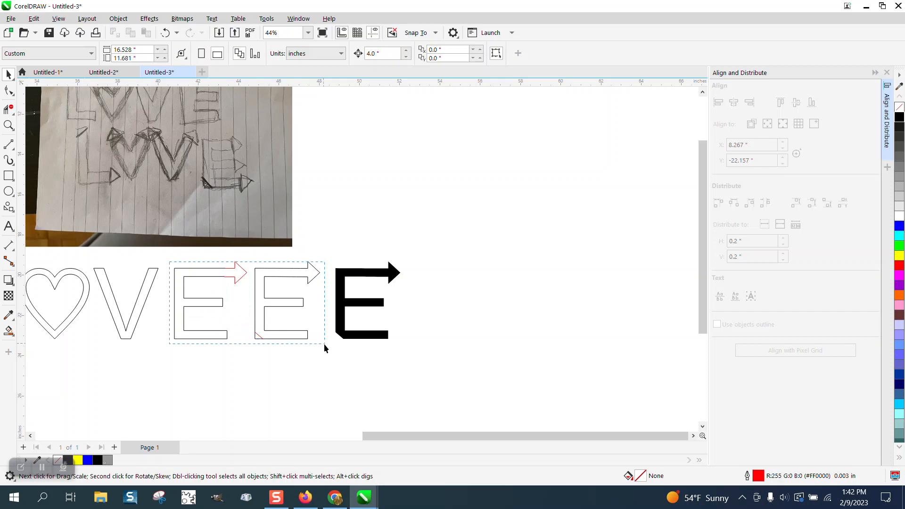
{"action": "left_click_drag", "start_coordinate": [324, 345], "coordinate": [325, 346]}
{"action": "key", "text": "Delete"}
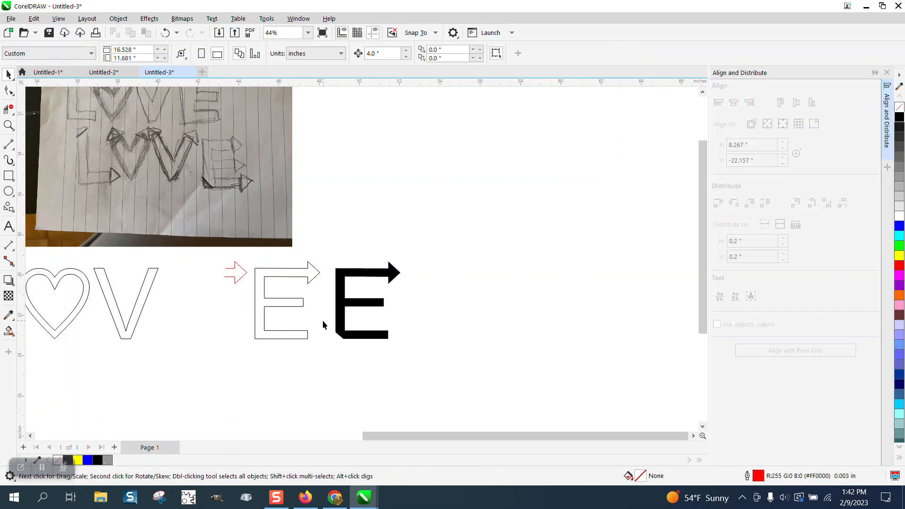
{"action": "left_click", "coordinate": [309, 287]}
{"action": "key", "text": "Delete"}
{"action": "left_click", "coordinate": [242, 275]}
{"action": "key", "text": "Delete"}
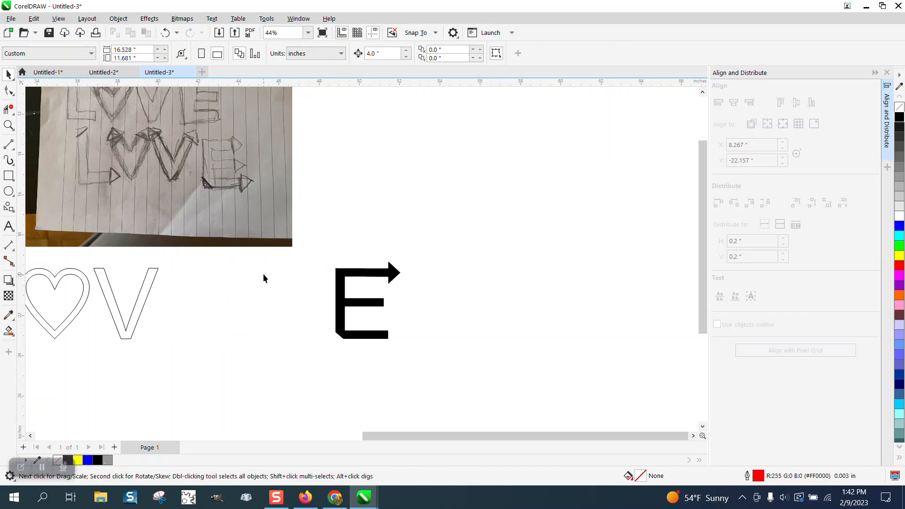
Step: Move the filled E left into place beside the V
{"action": "left_click_drag", "start_coordinate": [298, 258], "coordinate": [425, 327]}
{"action": "key", "text": "Left"}
{"action": "key", "text": "Left"}
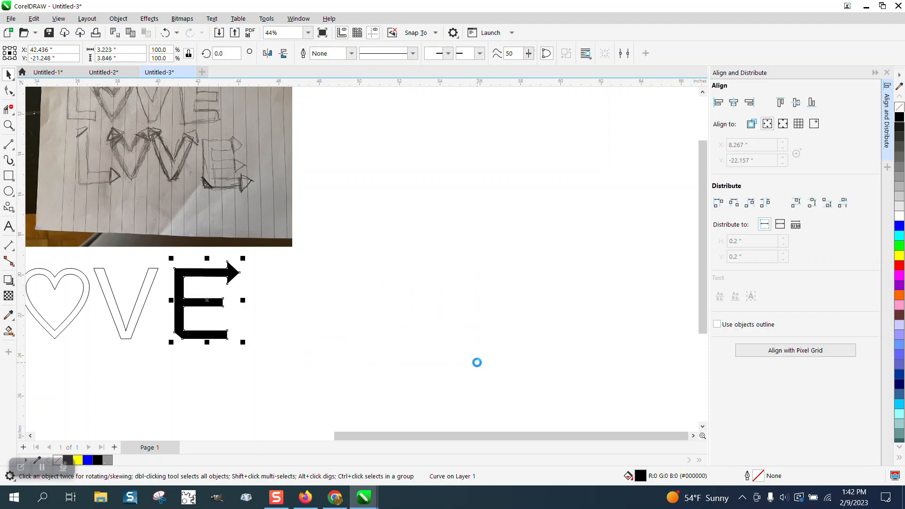
{"action": "scroll", "coordinate": [476, 367], "scroll_direction": "down", "scroll_amount": 1}
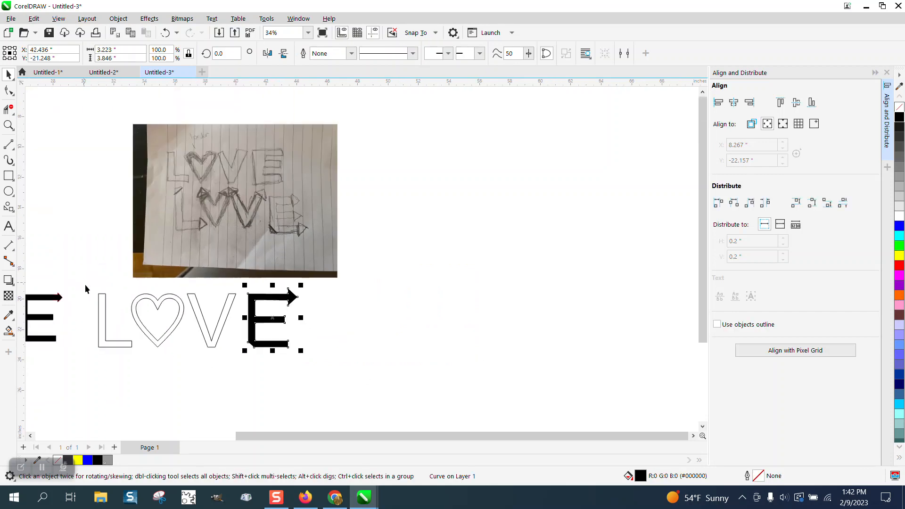
Step: Fill the outlined L, heart and V with black and deselect them
{"action": "left_click_drag", "start_coordinate": [86, 285], "coordinate": [242, 356]}
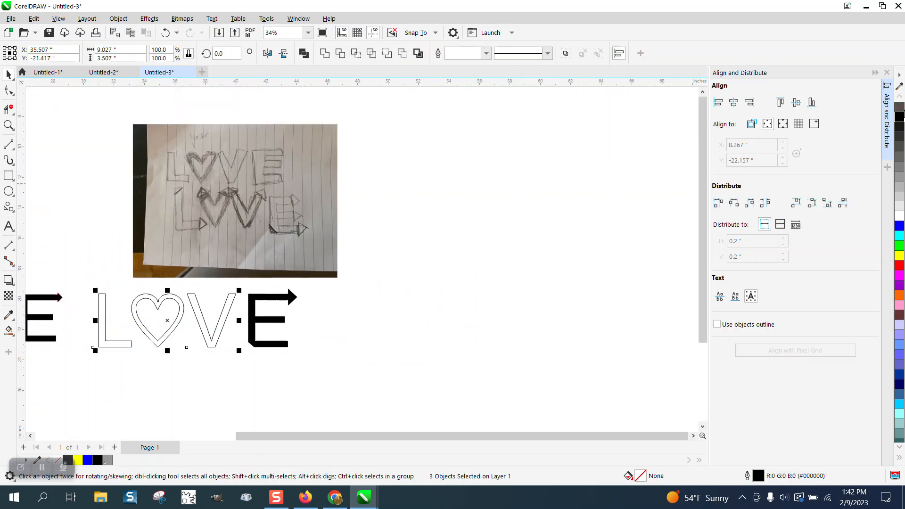
{"action": "left_click", "coordinate": [899, 117]}
{"action": "left_click", "coordinate": [553, 261]}
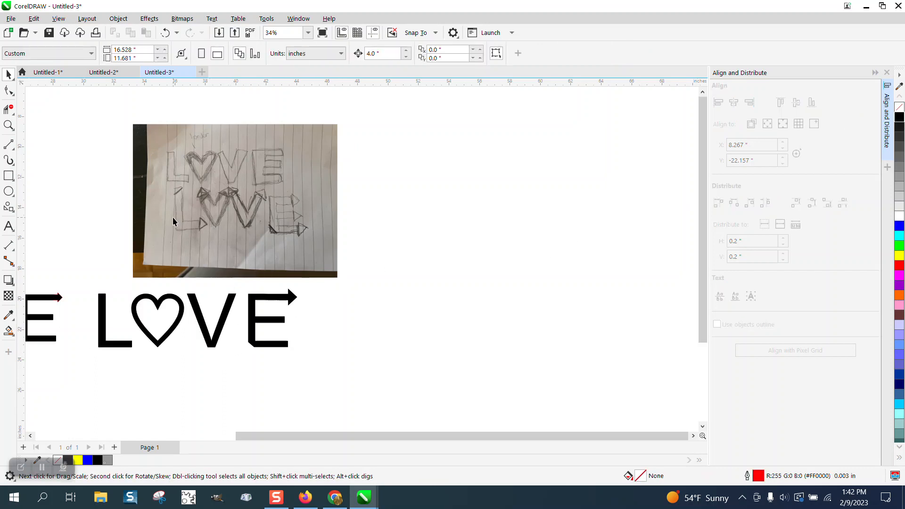
Step: Zoom in to compare the hand sketch with the filled LOVE lettering
{"action": "left_click", "coordinate": [9, 126]}
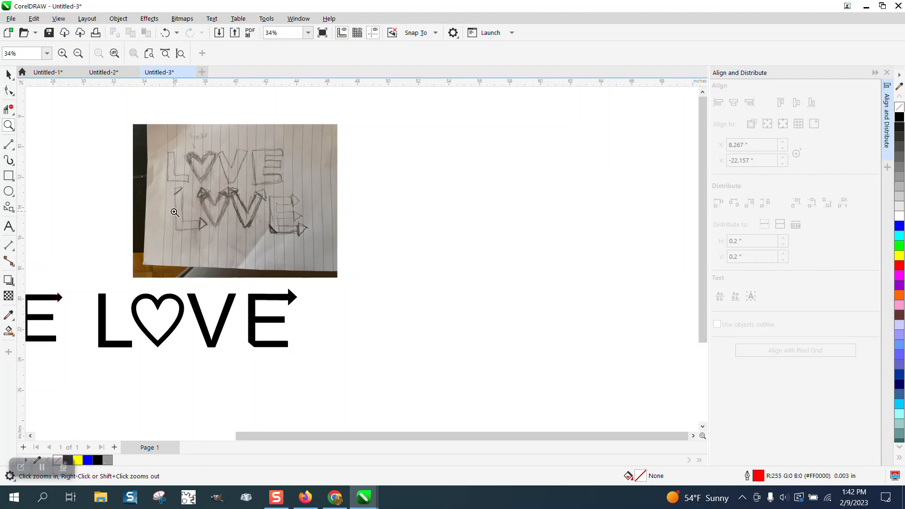
{"action": "left_click_drag", "start_coordinate": [163, 185], "coordinate": [362, 251]}
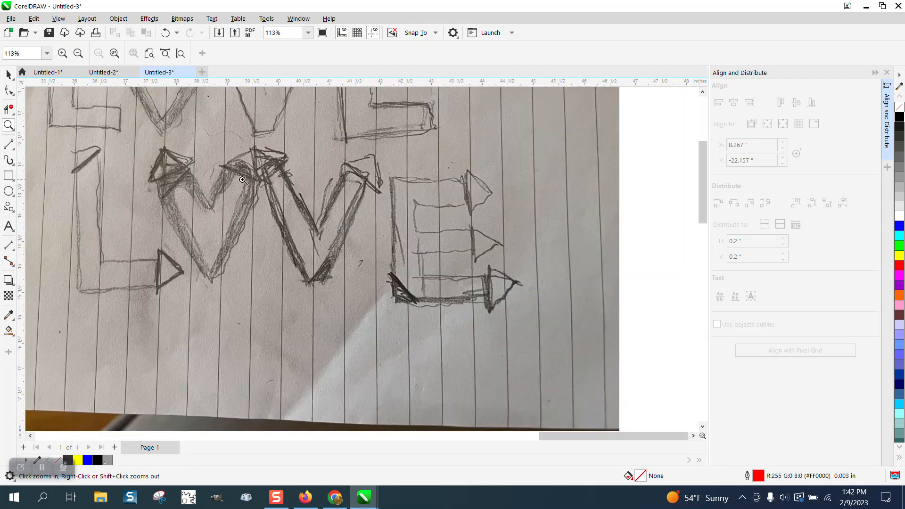
{"action": "scroll", "coordinate": [252, 254], "scroll_direction": "down", "scroll_amount": 2}
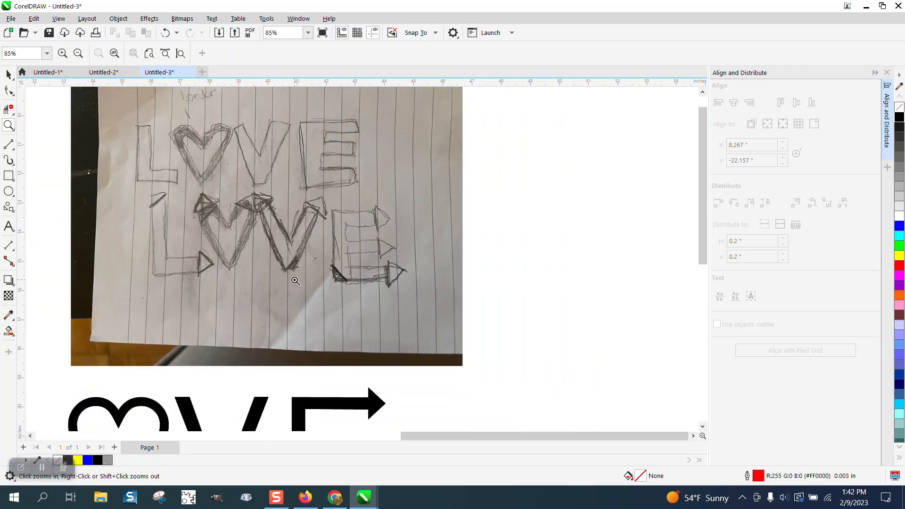
{"action": "scroll", "coordinate": [296, 281], "scroll_direction": "down", "scroll_amount": 3}
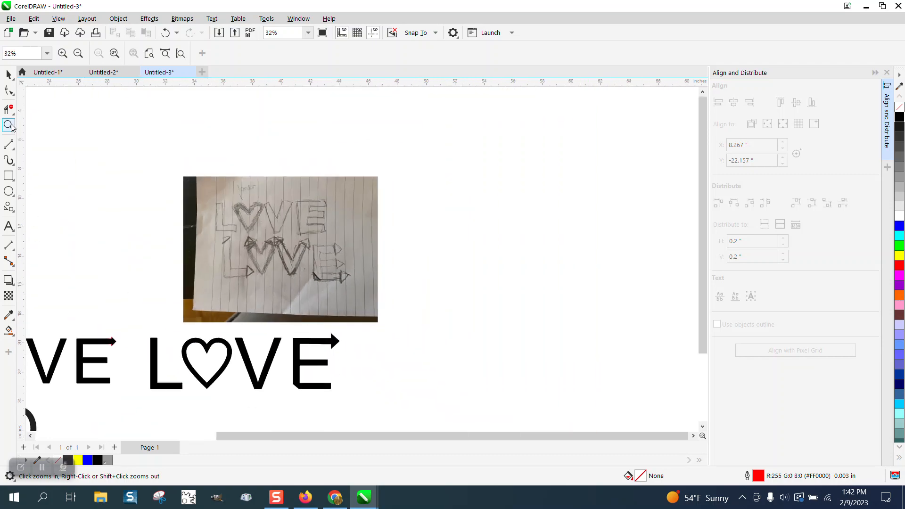
{"action": "left_click_drag", "start_coordinate": [145, 319], "coordinate": [361, 394]}
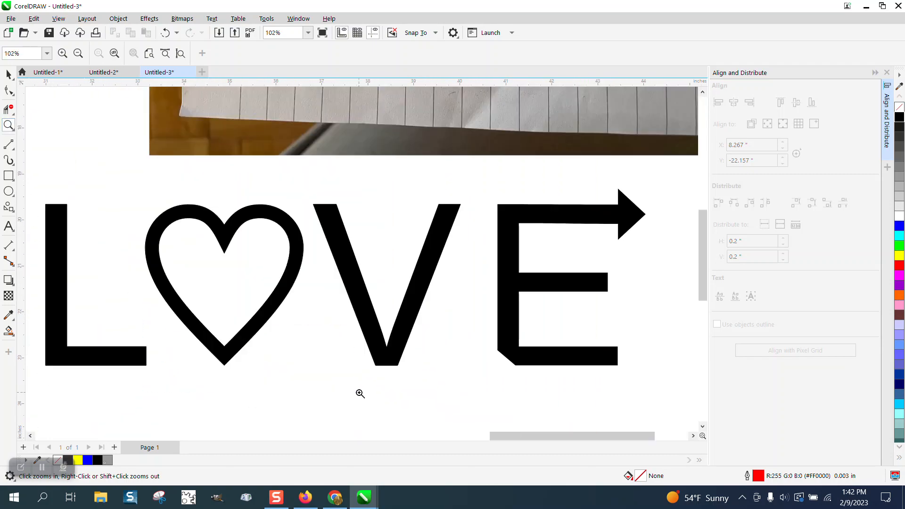